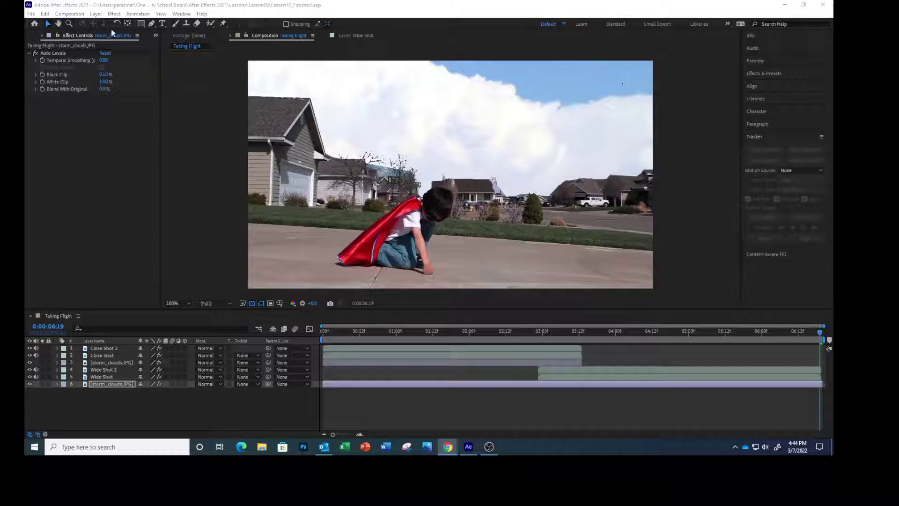
# Add a new adjustment layer to the Taking Flight composition and move it above all the other layers.
pyautogui.click(96, 14)
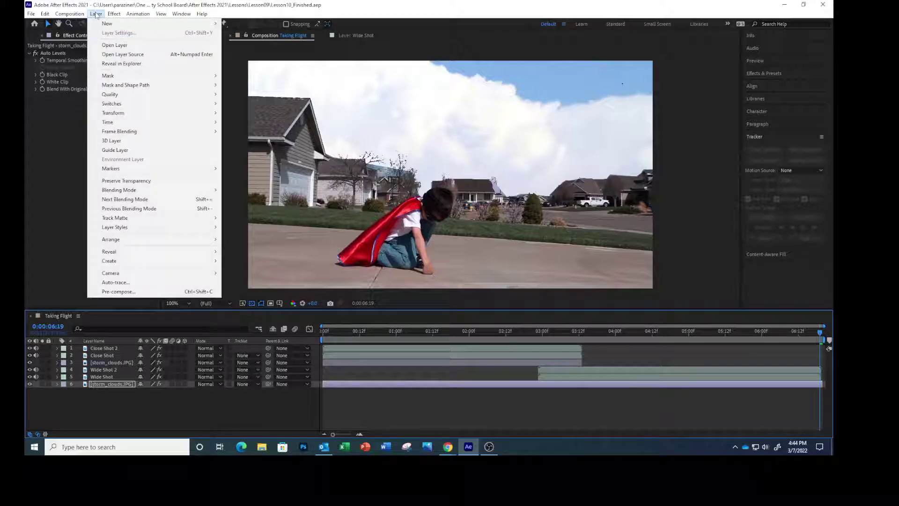
pyautogui.moveTo(98, 25)
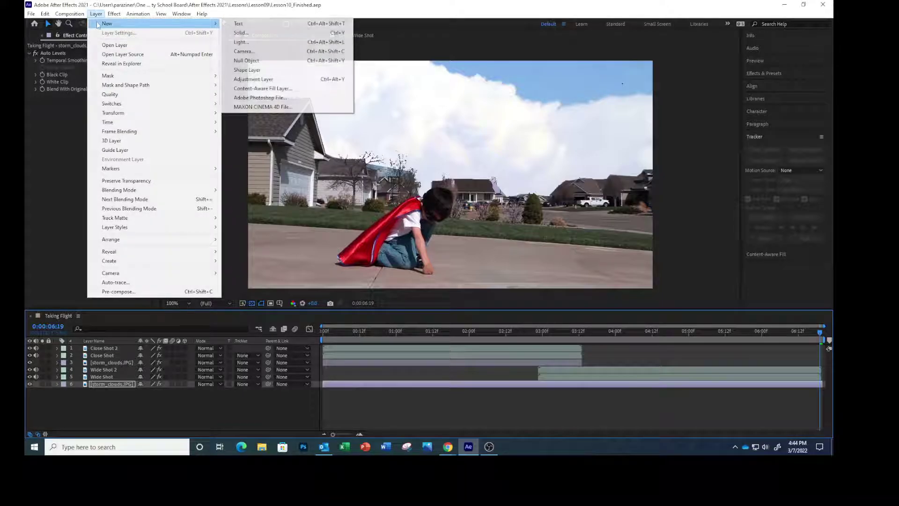
pyautogui.click(260, 78)
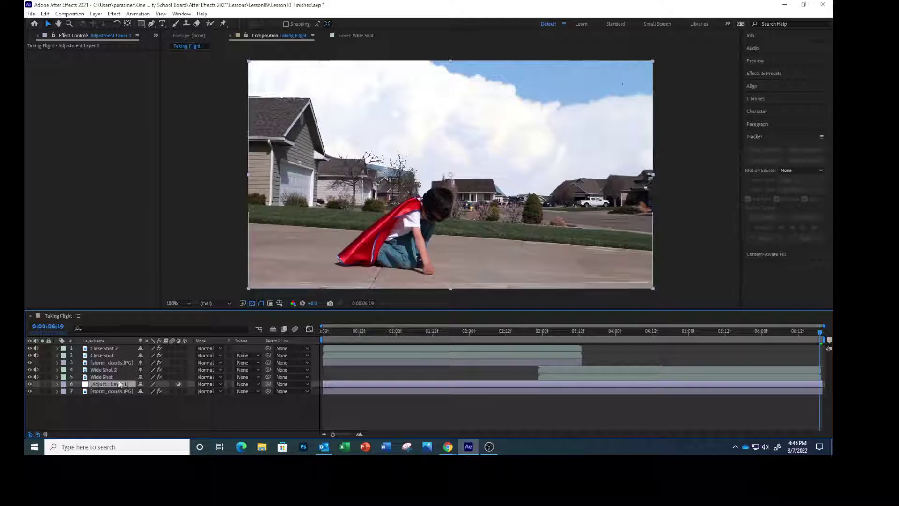
pyautogui.moveTo(121, 384); pyautogui.dragTo(122, 348)
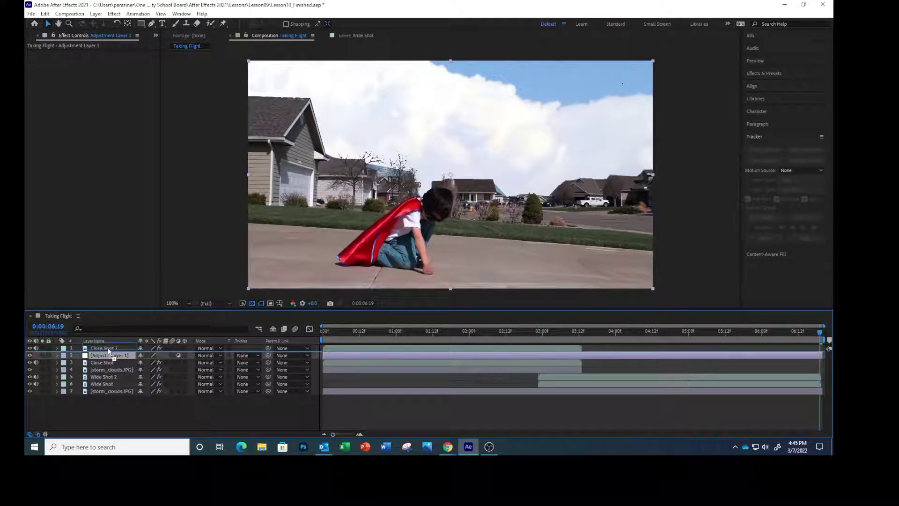
pyautogui.moveTo(110, 356); pyautogui.dragTo(113, 349)
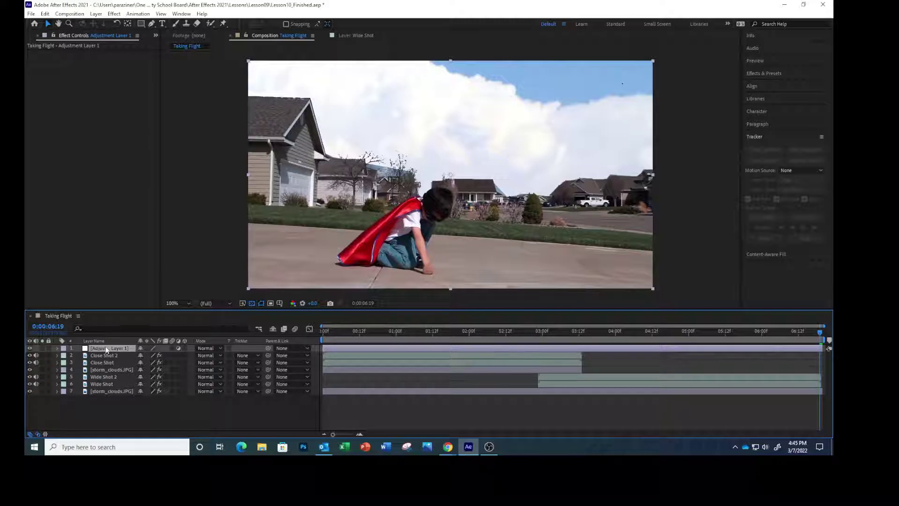
# Rename the new adjustment layer Steel Blue.
pyautogui.press('Return')
pyautogui.write('Steel Blue')
pyautogui.press('Return')
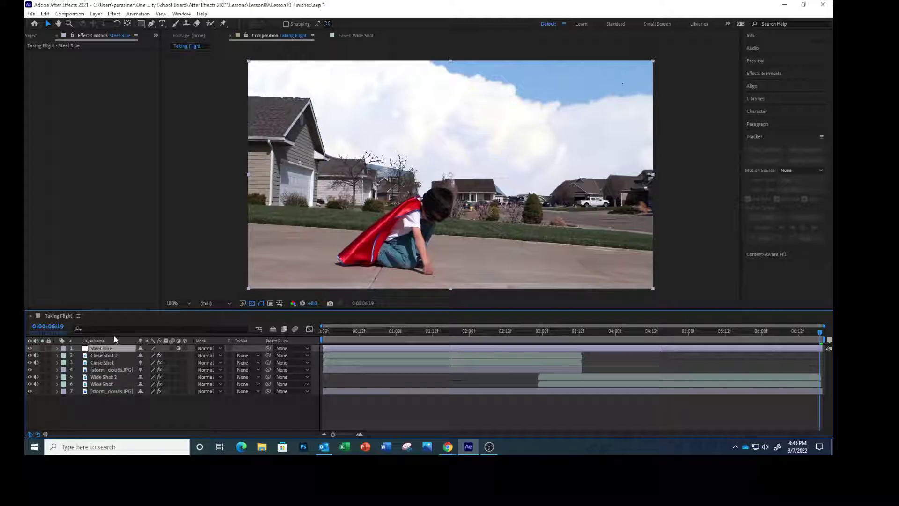
# Apply the CC Toner color correction effect to the Steel Blue layer and set its Tones to Pentone.
pyautogui.click(115, 14)
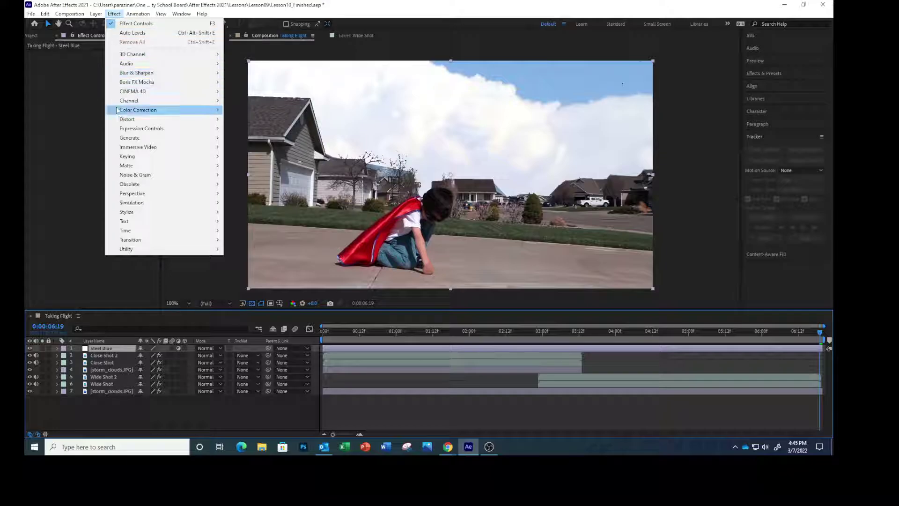
pyautogui.moveTo(117, 111)
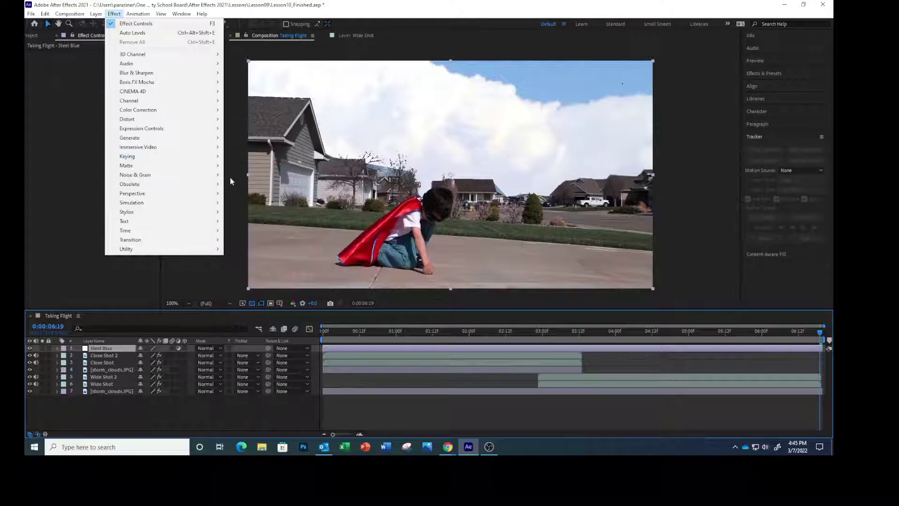
pyautogui.moveTo(194, 111)
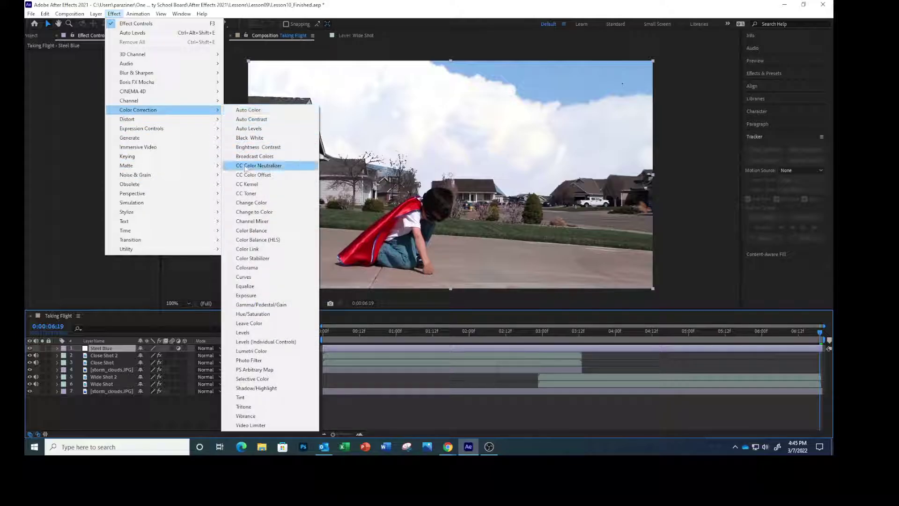
pyautogui.click(245, 193)
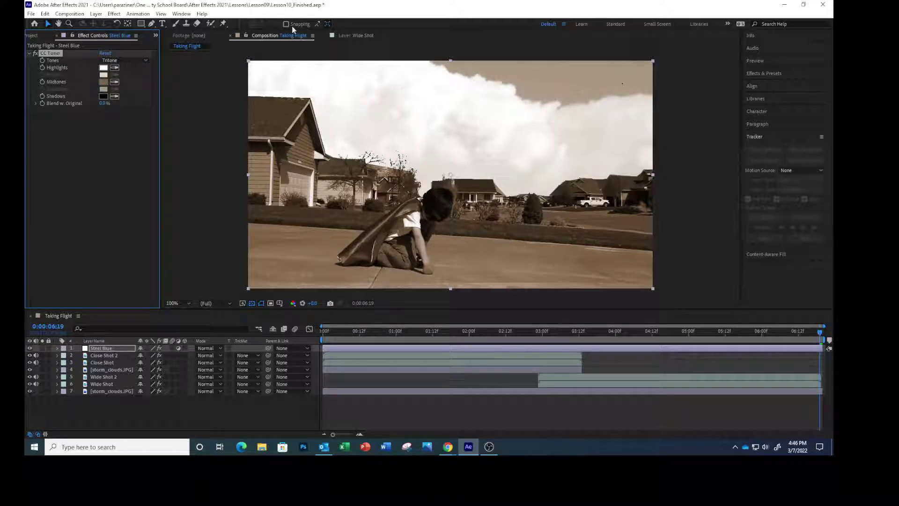
pyautogui.click(145, 61)
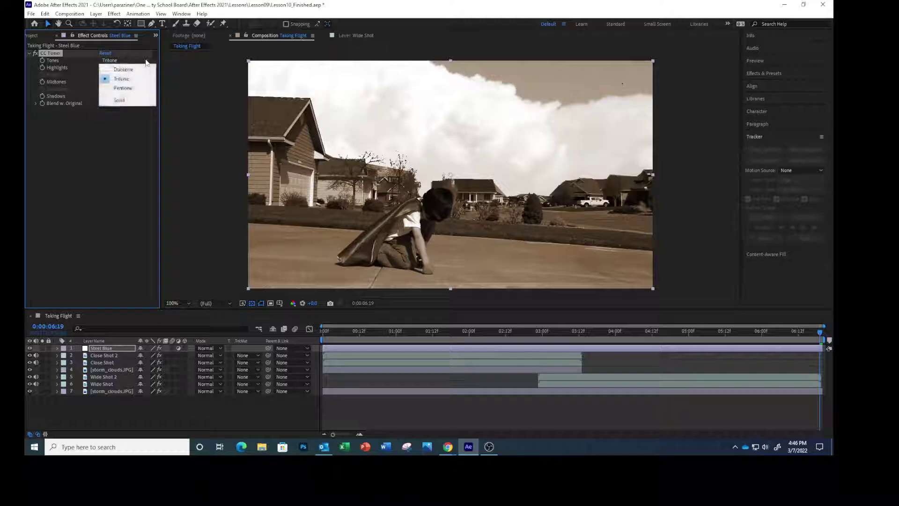
pyautogui.click(133, 89)
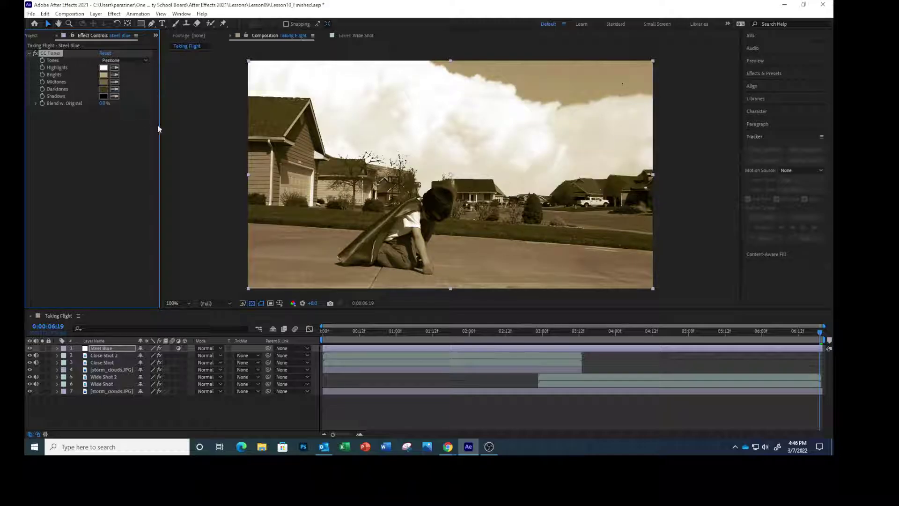
# Set the CC Toner Brights color to R 120, G 160, B 190.
pyautogui.click(104, 74)
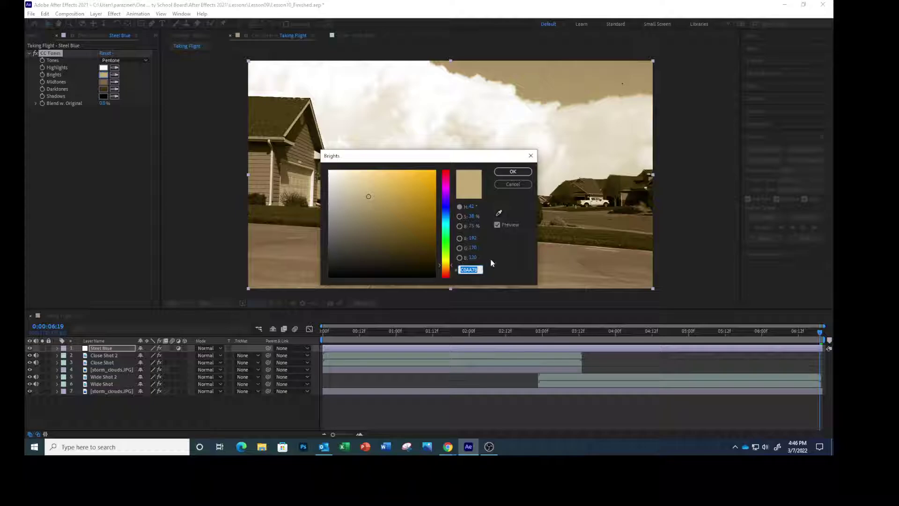
pyautogui.click(472, 238)
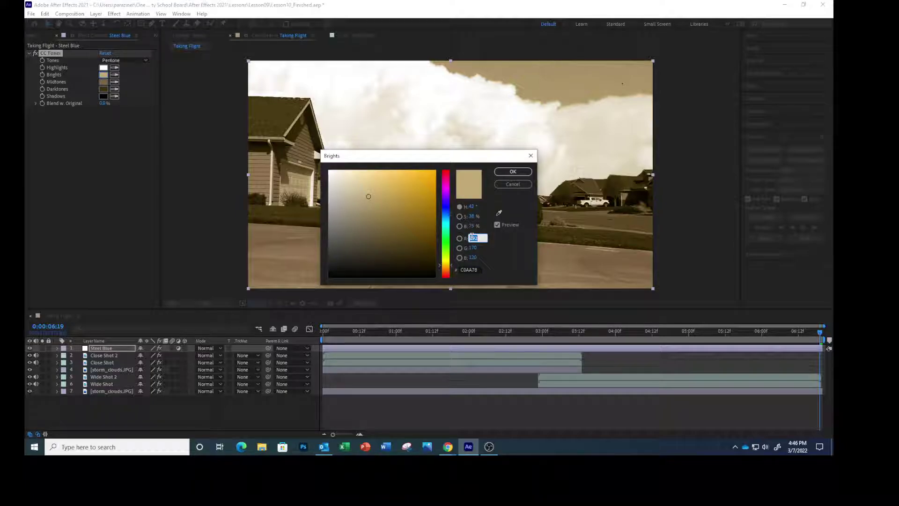
pyautogui.write('120')
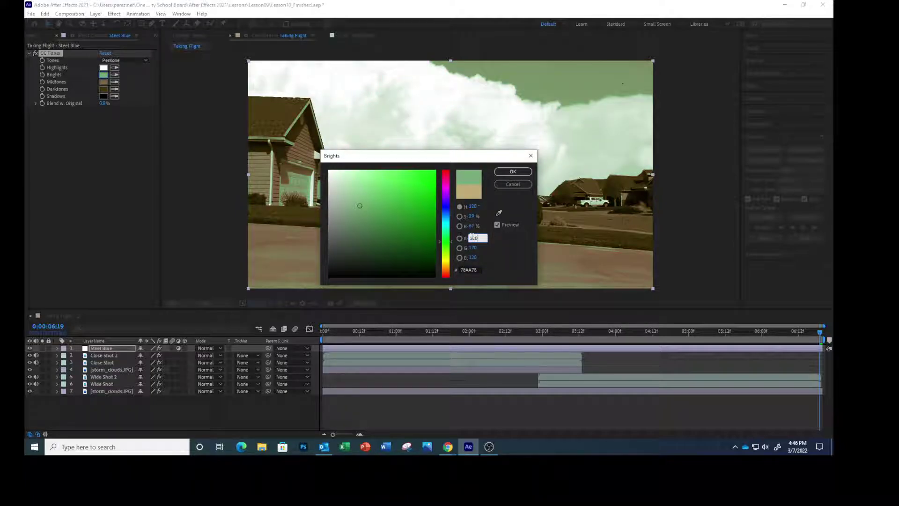
pyautogui.press('Tab')
pyautogui.write('160')
pyautogui.press('Tab')
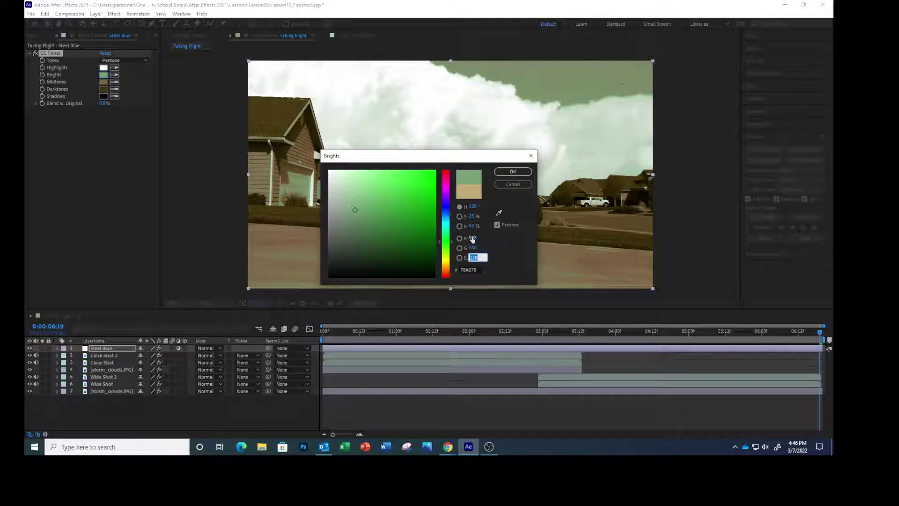
pyautogui.write('190')
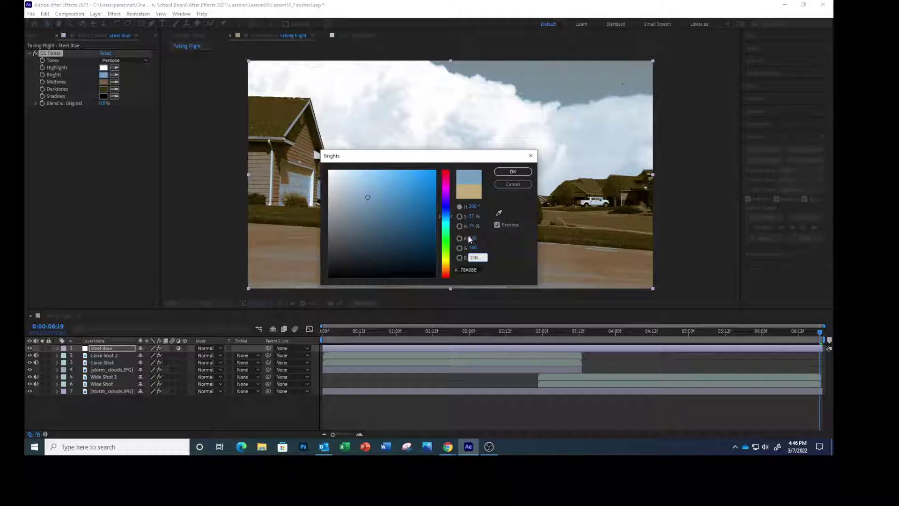
pyautogui.click(513, 172)
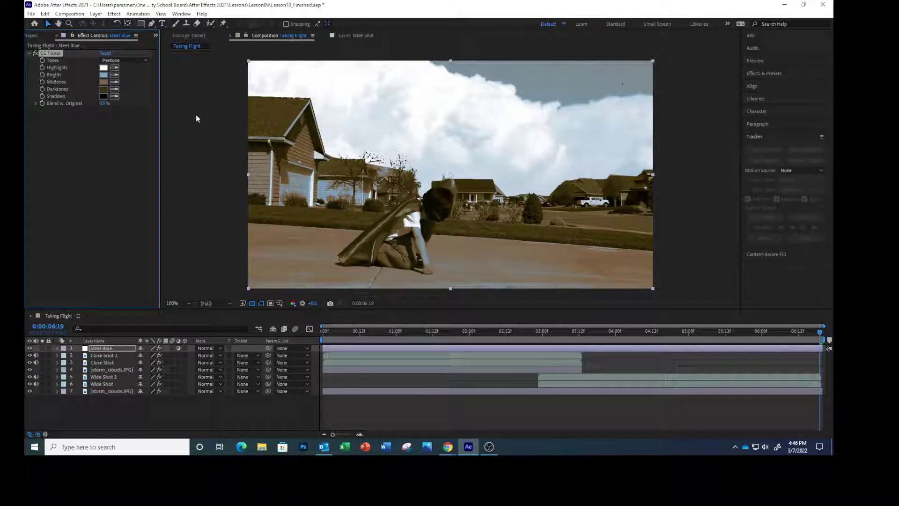
# Set the CC Toner Midtones color to R 70, G 90, B 120.
pyautogui.click(104, 82)
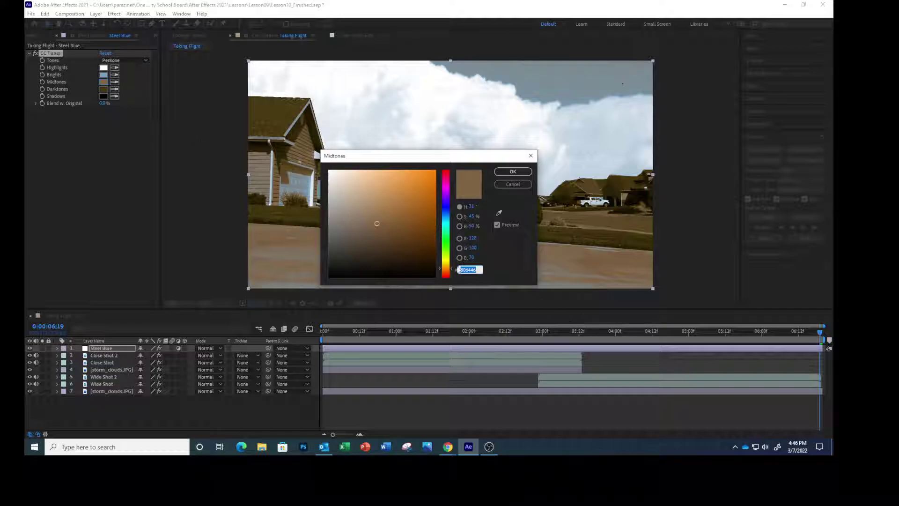
pyautogui.click(472, 238)
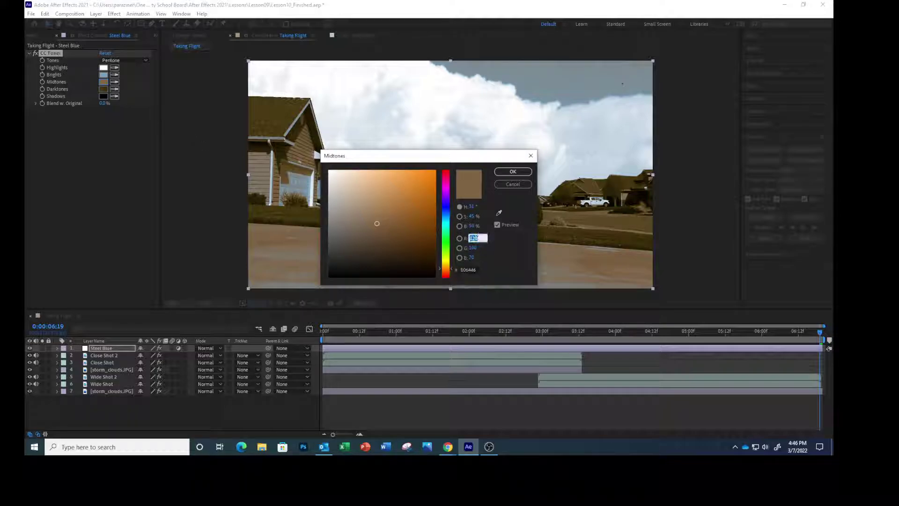
pyautogui.write('70')
pyautogui.press('Tab')
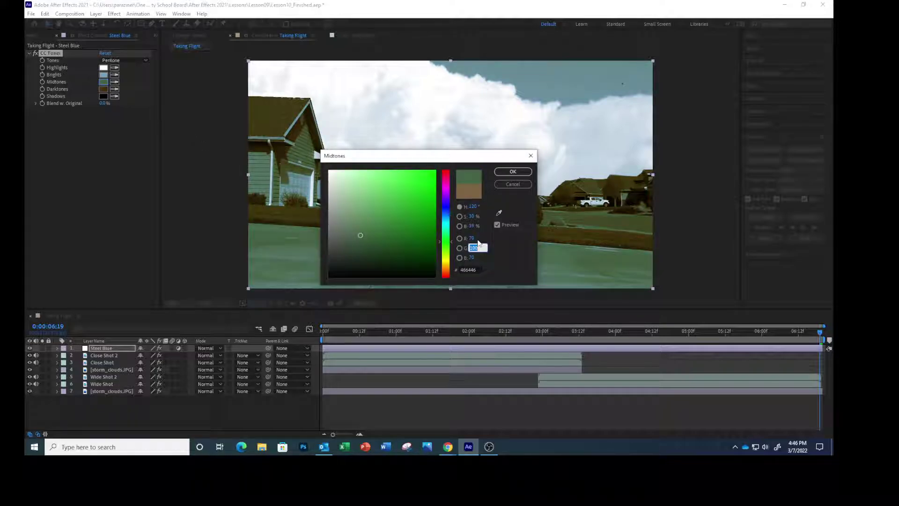
pyautogui.write('90')
pyautogui.press('Tab')
pyautogui.write('120')
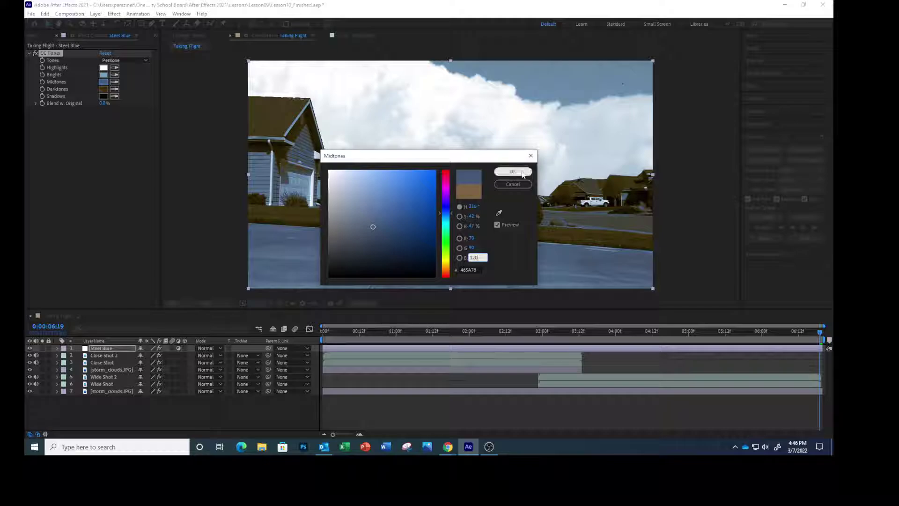
pyautogui.click(523, 173)
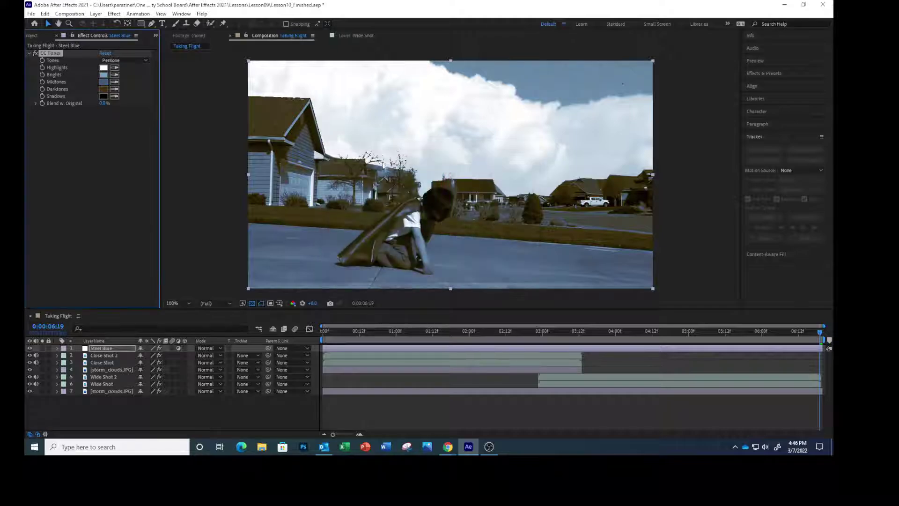
# Set the CC Toner Darktones color to R 10, G 30, B 60.
pyautogui.click(104, 90)
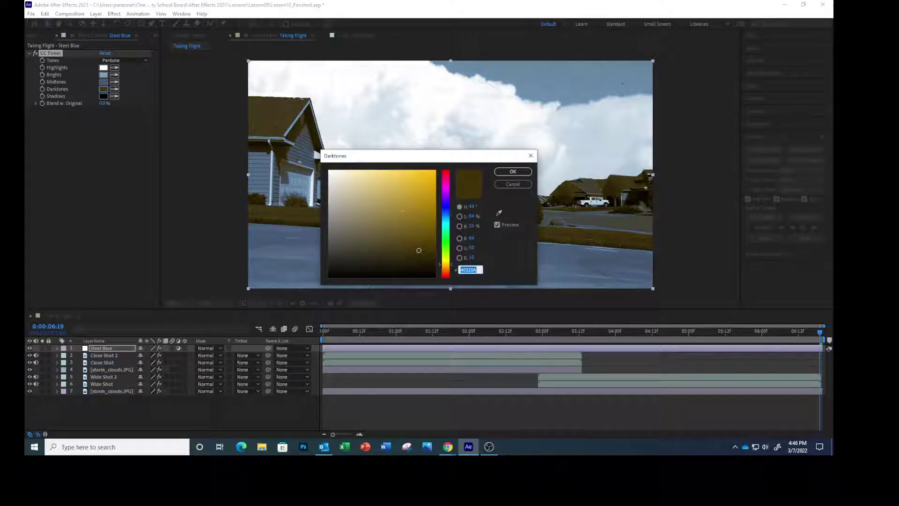
pyautogui.click(472, 239)
pyautogui.write('10')
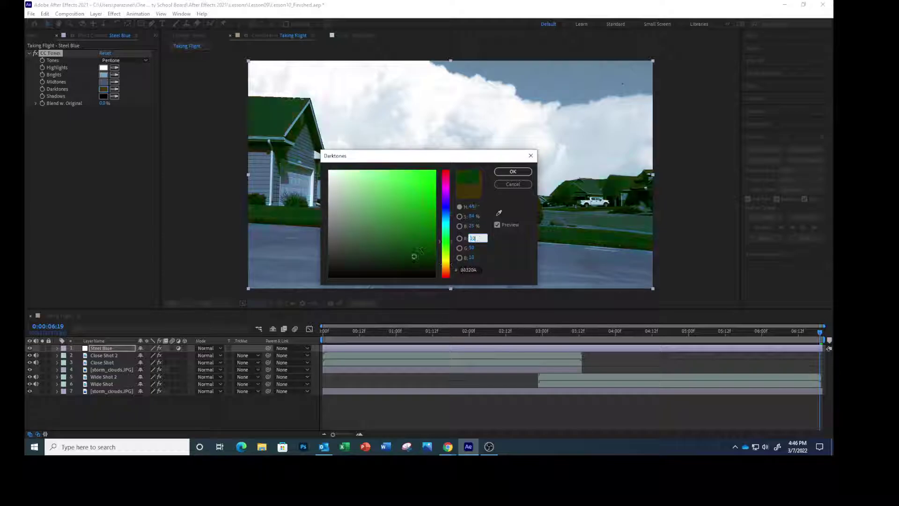
pyautogui.press('Tab')
pyautogui.write('30')
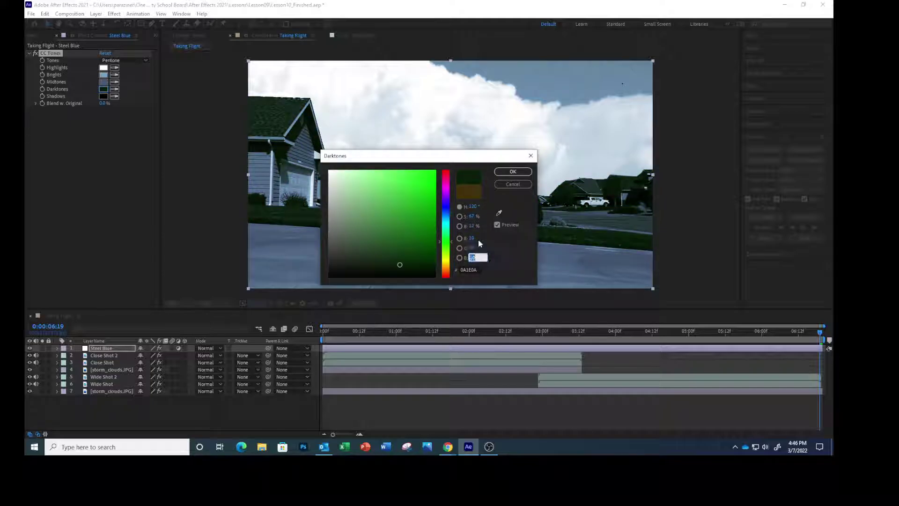
pyautogui.write('60')
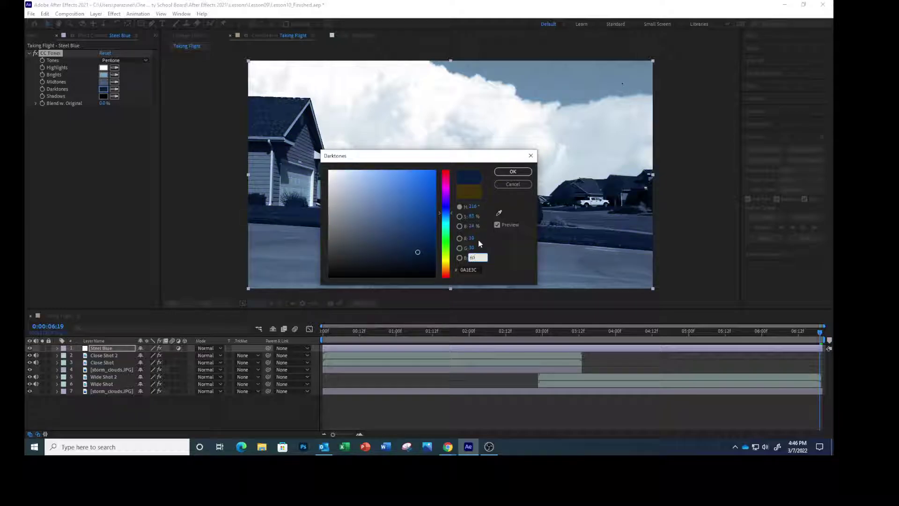
pyautogui.click(513, 171)
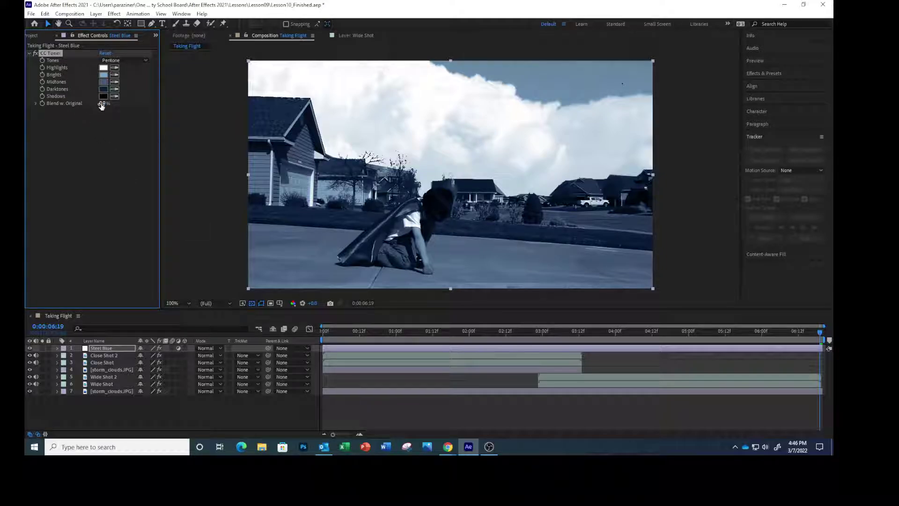
# Set the CC Toner Blend w. Original value to 75%.
pyautogui.click(101, 104)
pyautogui.write('75')
pyautogui.press('Return')
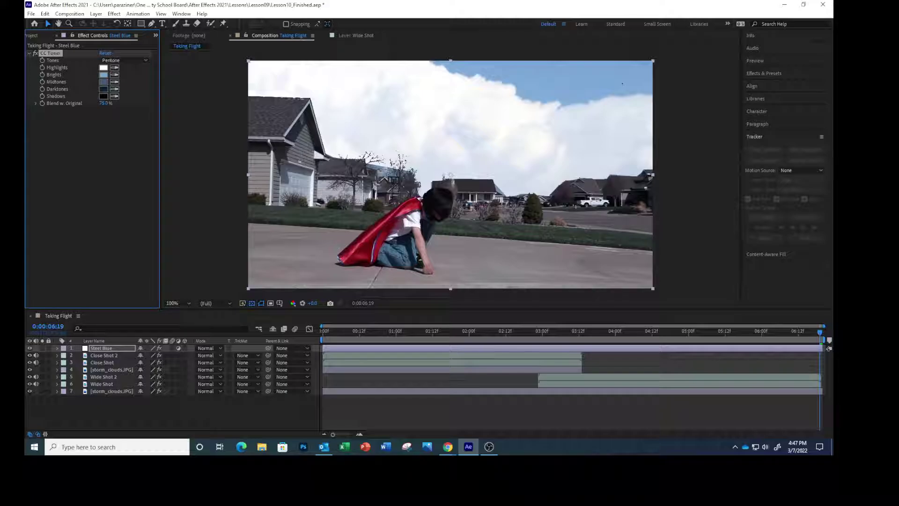
# Pre-compose all layers from Steel Blue down to the lowest storm_clouds layer as Final Effect, moving all attributes into the new composition.
pyautogui.click(111, 348)
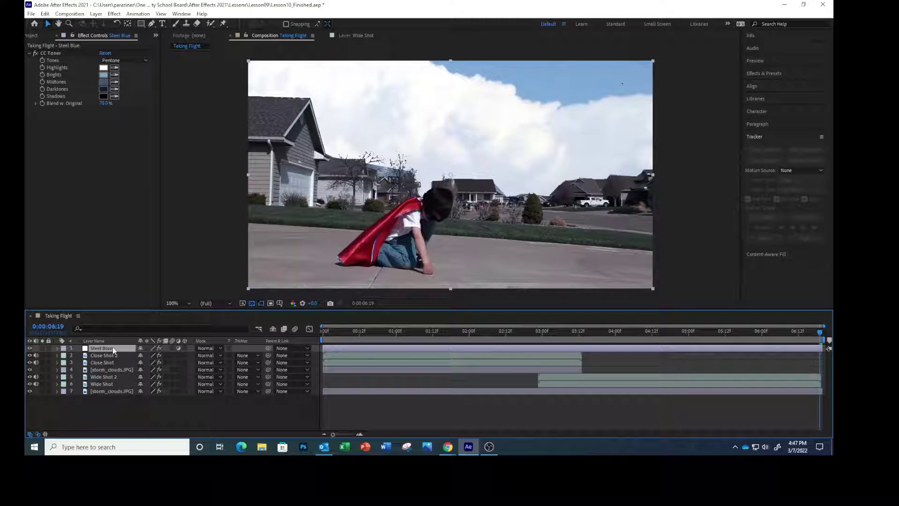
pyautogui.keyDown('shift'); pyautogui.click(114, 392); pyautogui.keyUp('shift')
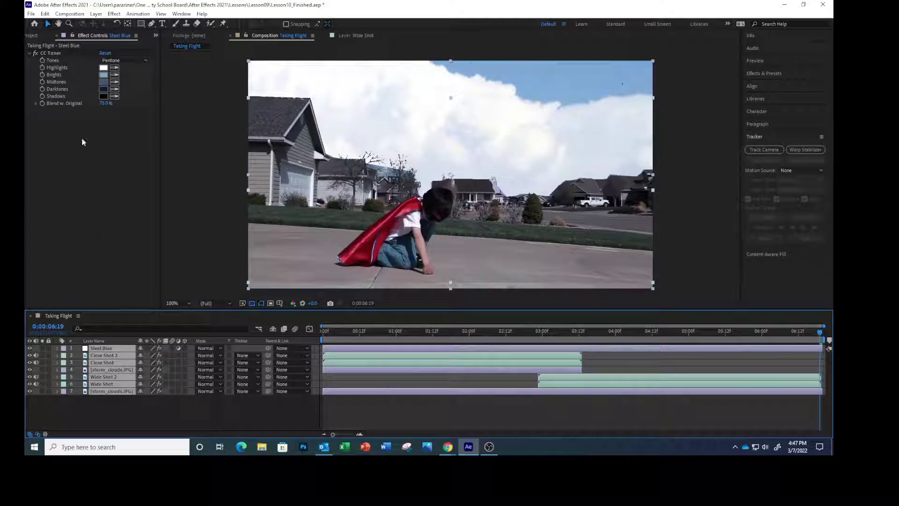
pyautogui.click(95, 13)
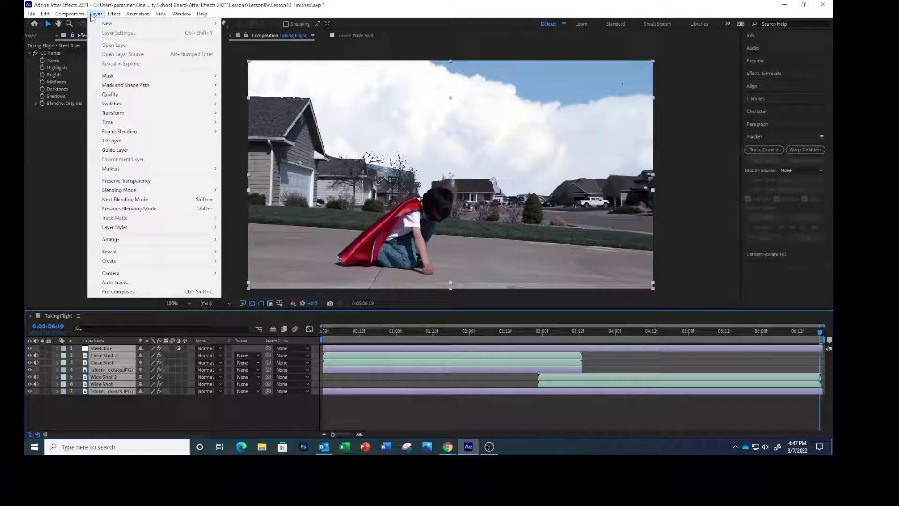
pyautogui.click(118, 292)
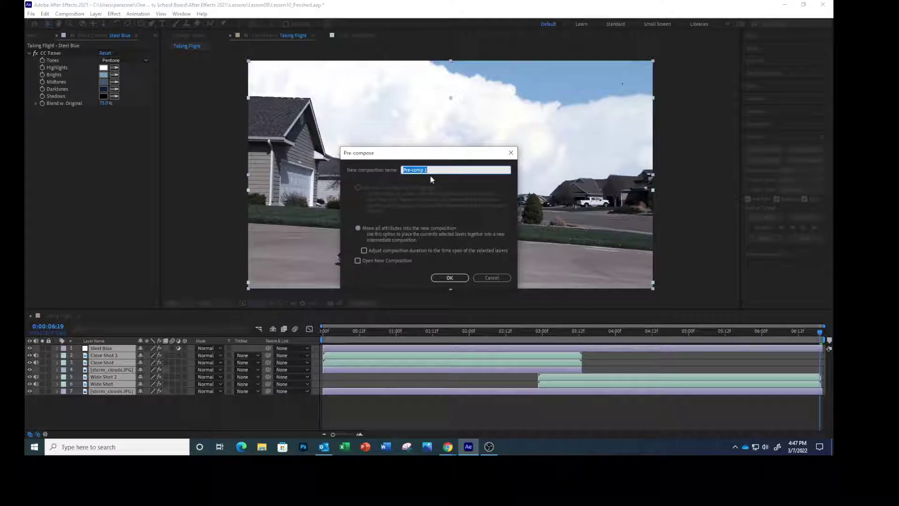
pyautogui.write('Final Effect')
pyautogui.click(358, 229)
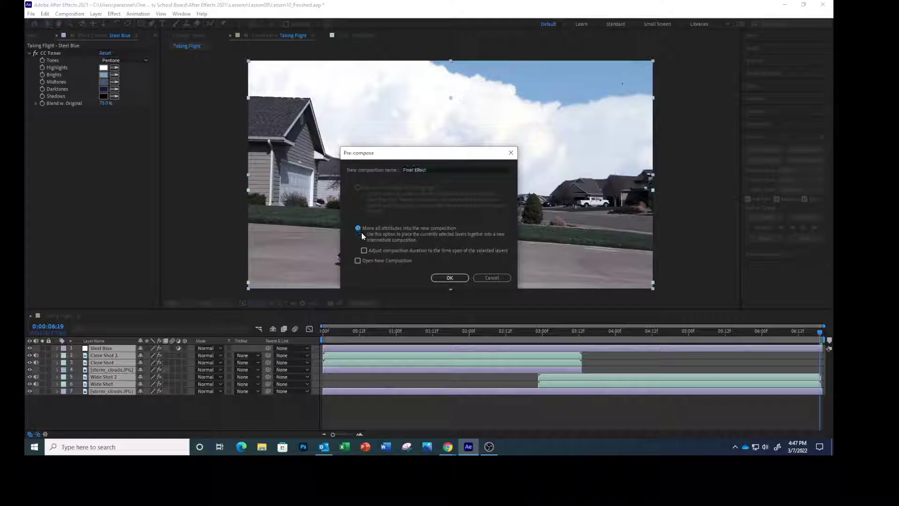
pyautogui.click(450, 277)
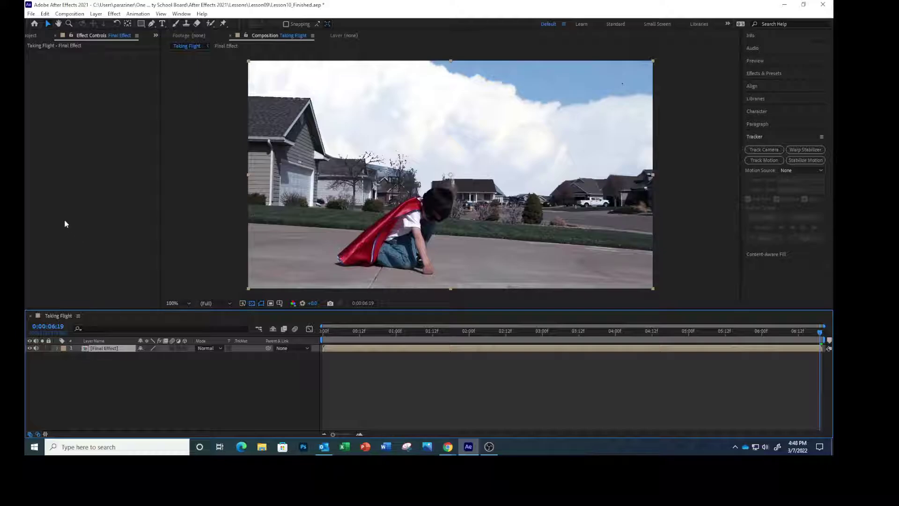
# Duplicate the Final Effect layer and display source names instead of layer names in the timeline.
pyautogui.click(45, 15)
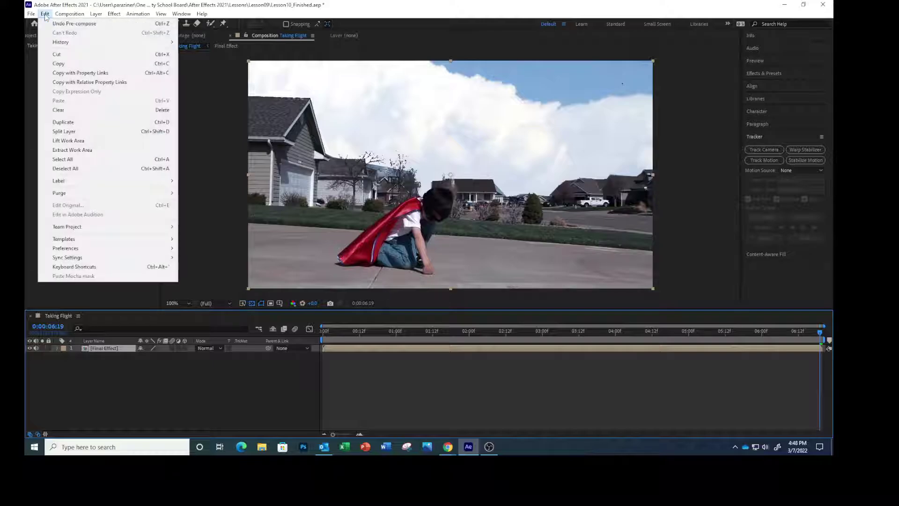
pyautogui.click(61, 122)
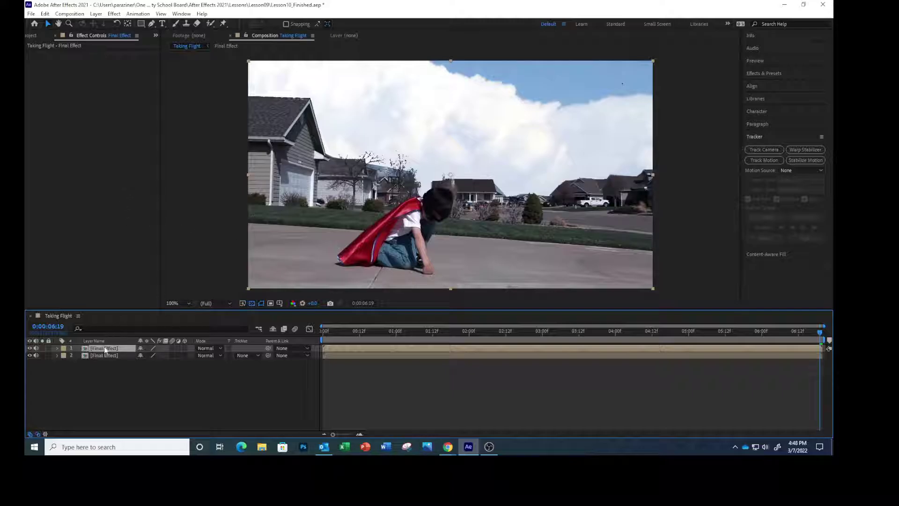
pyautogui.click(123, 341)
# Apply a Gaussian Blur effect to the upper Final Effect layer with Blurriness set to 40.
pyautogui.click(114, 14)
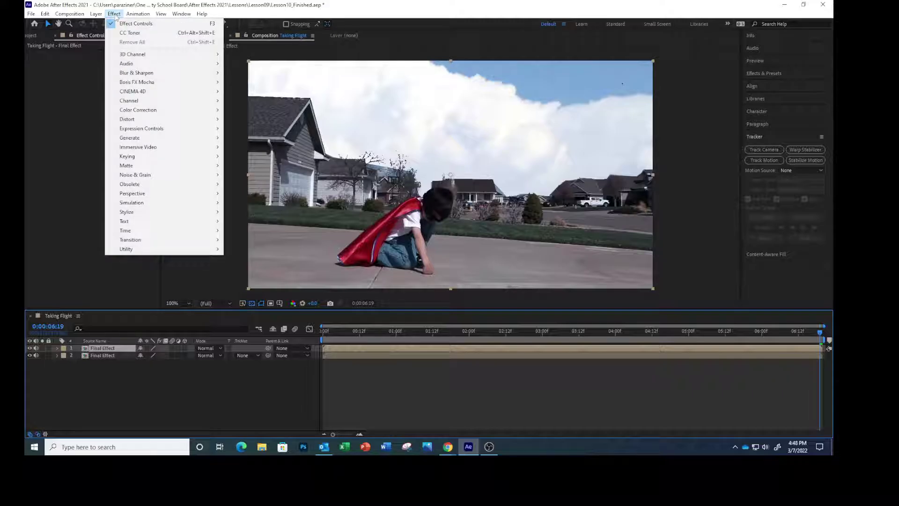
pyautogui.moveTo(111, 82)
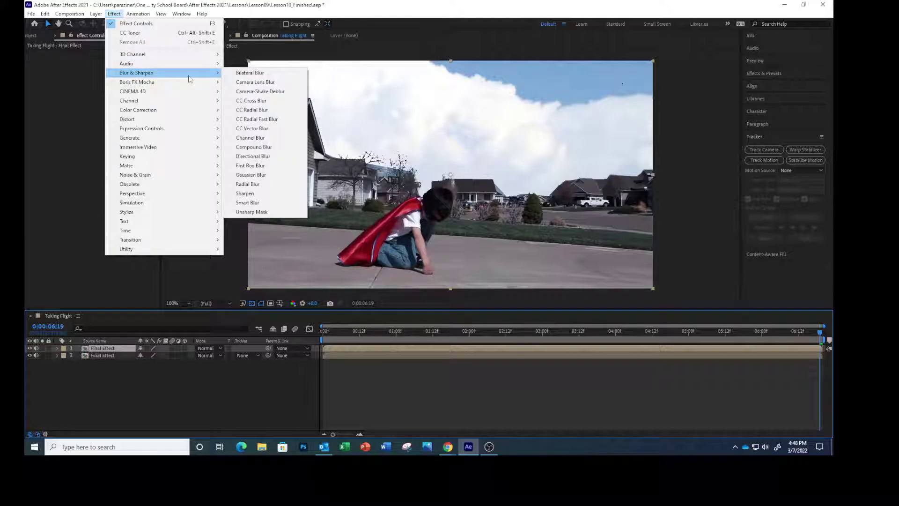
pyautogui.moveTo(206, 112)
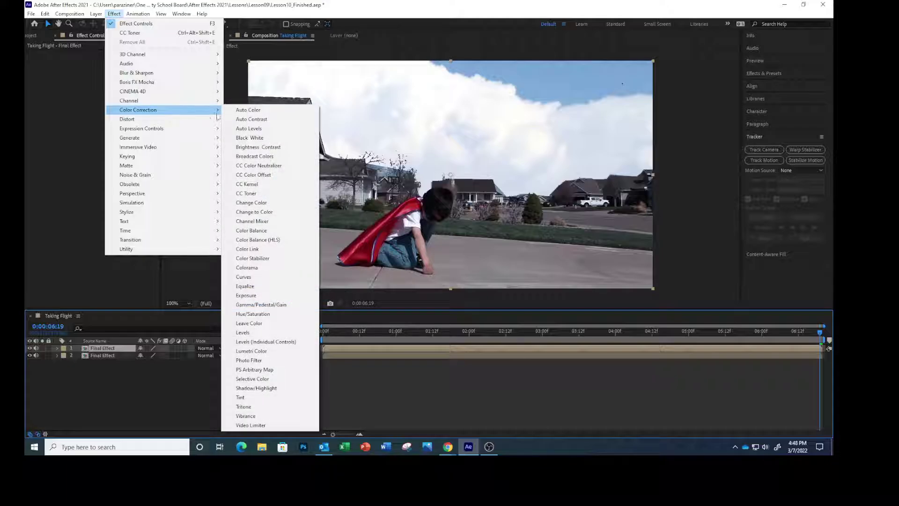
pyautogui.moveTo(164, 73)
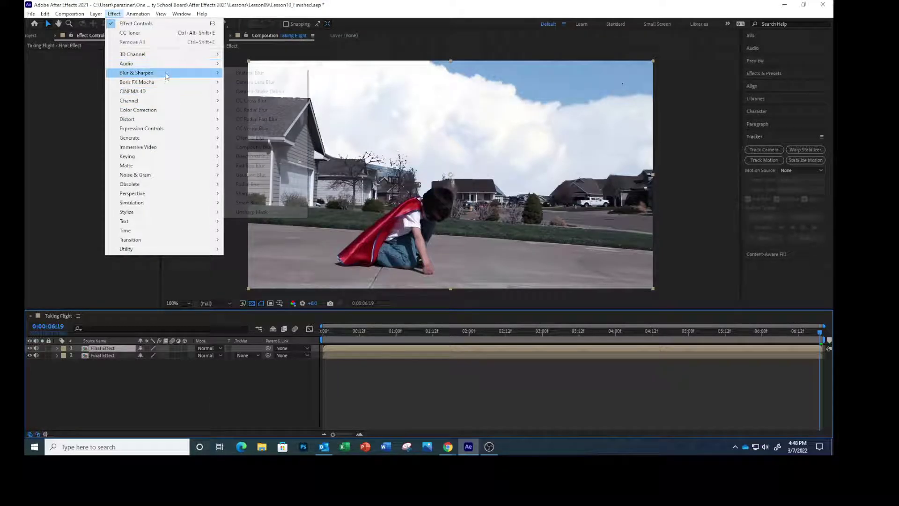
pyautogui.click(252, 174)
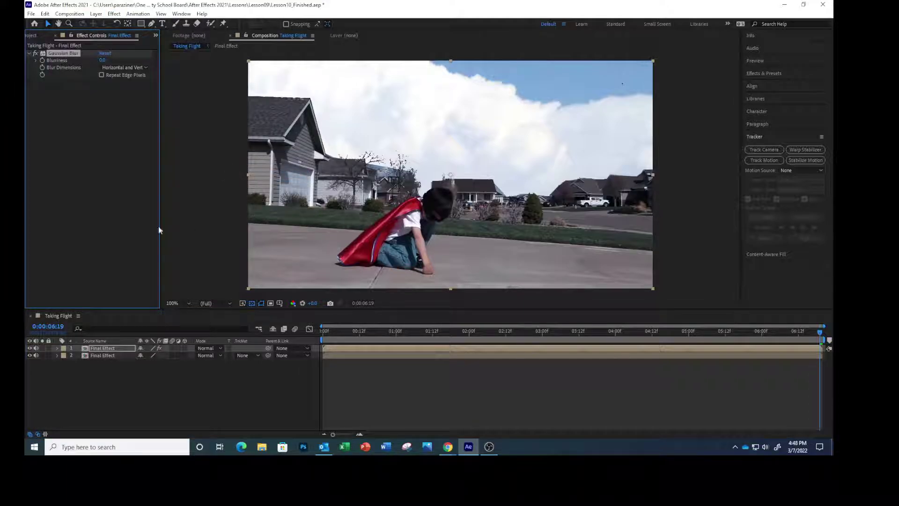
pyautogui.click(103, 59)
pyautogui.write('40')
pyautogui.press('Return')
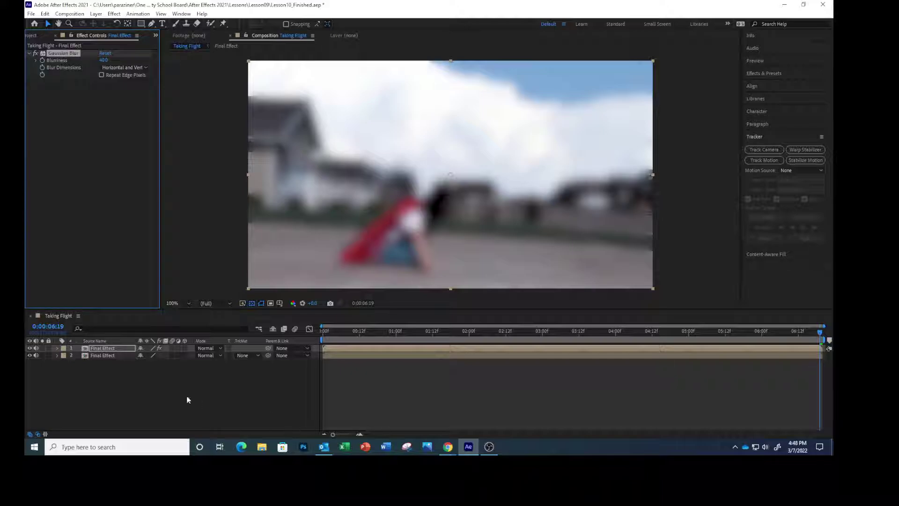
# Set the opacity of the blurred upper Final Effect layer to 30%.
pyautogui.click(124, 349)
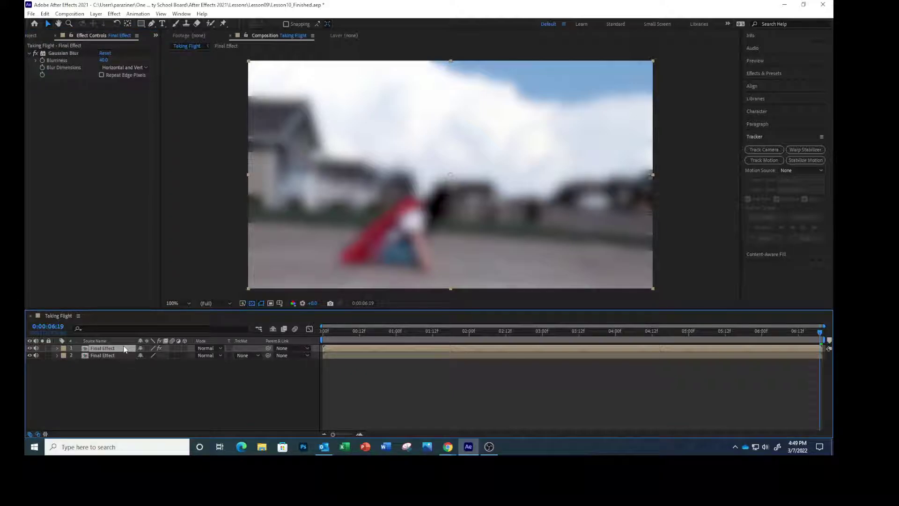
pyautogui.press('t')
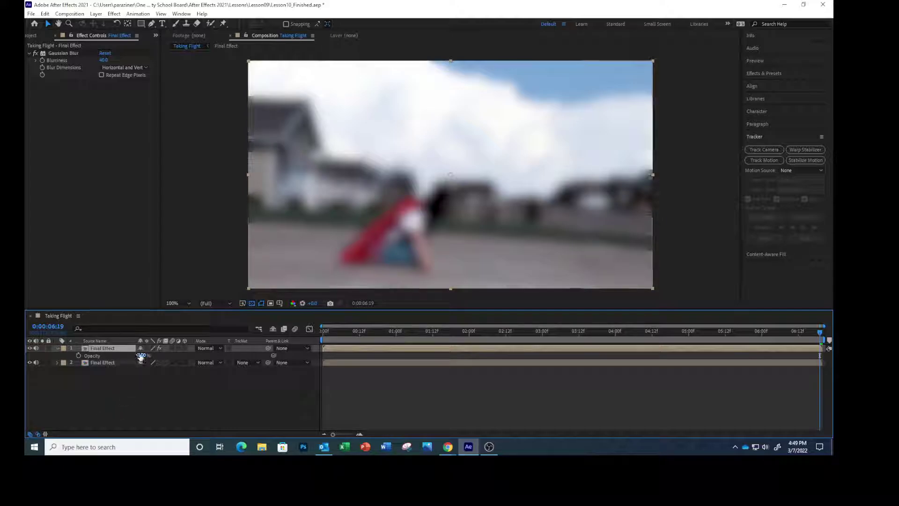
pyautogui.click(141, 355)
pyautogui.write('80')
pyautogui.press('Return')
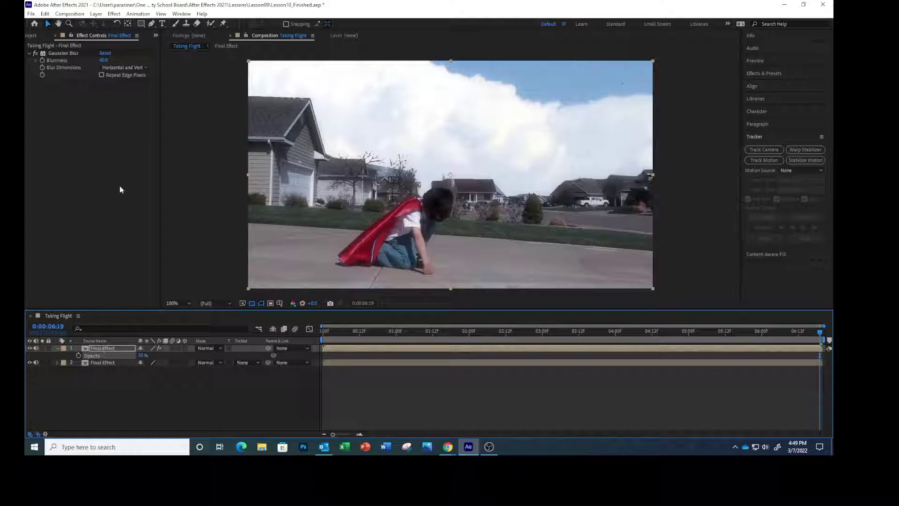
# Create a composition-sized black solid layer named Vignette.
pyautogui.click(96, 14)
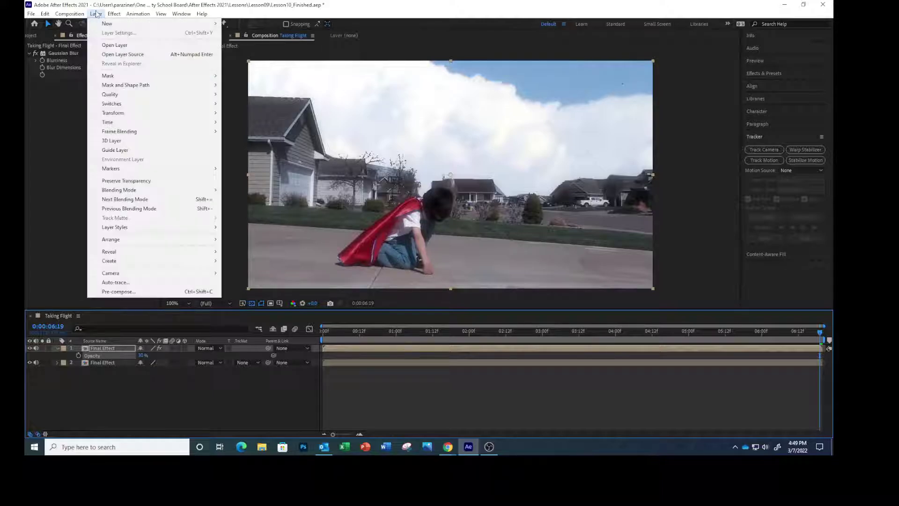
pyautogui.moveTo(101, 24)
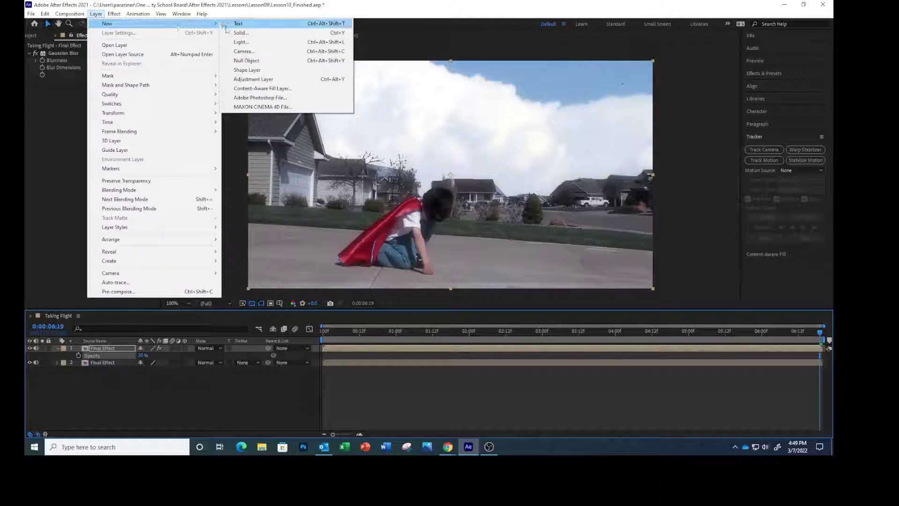
pyautogui.click(239, 32)
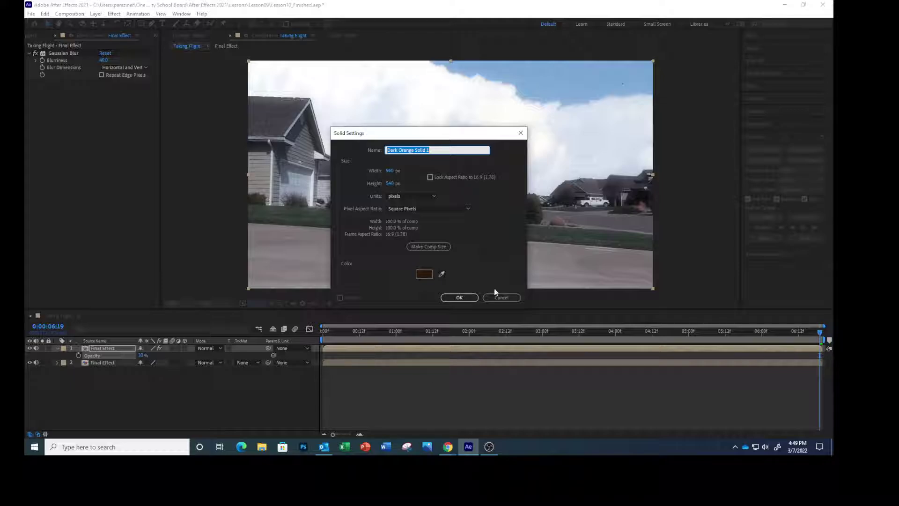
pyautogui.write('Vignette')
pyautogui.click(431, 248)
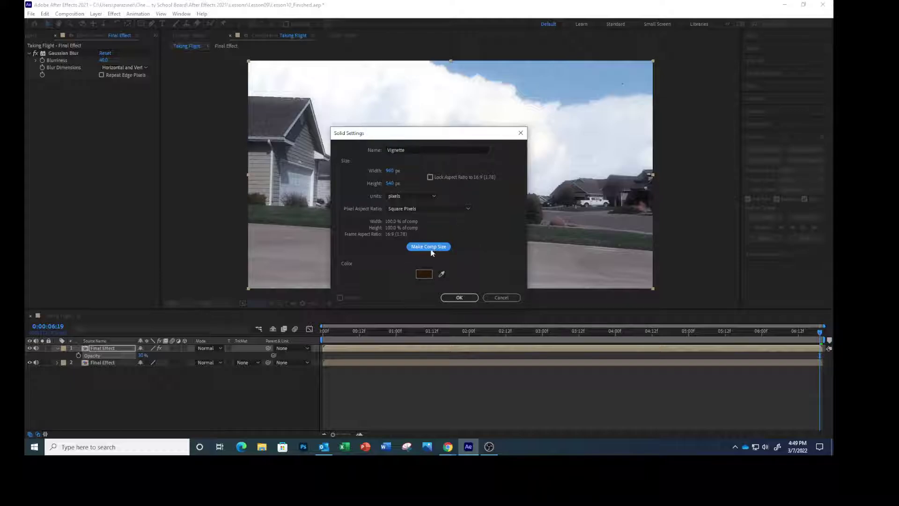
pyautogui.click(424, 274)
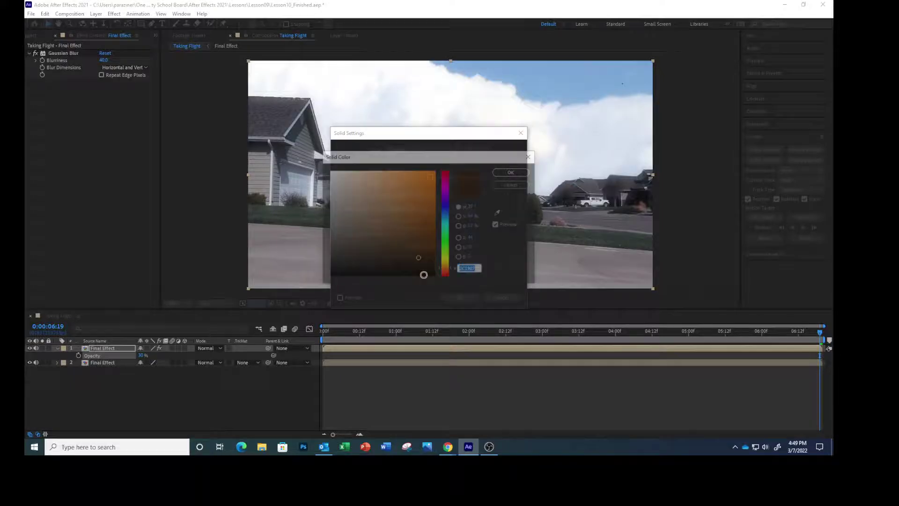
pyautogui.click(329, 277)
pyautogui.click(501, 172)
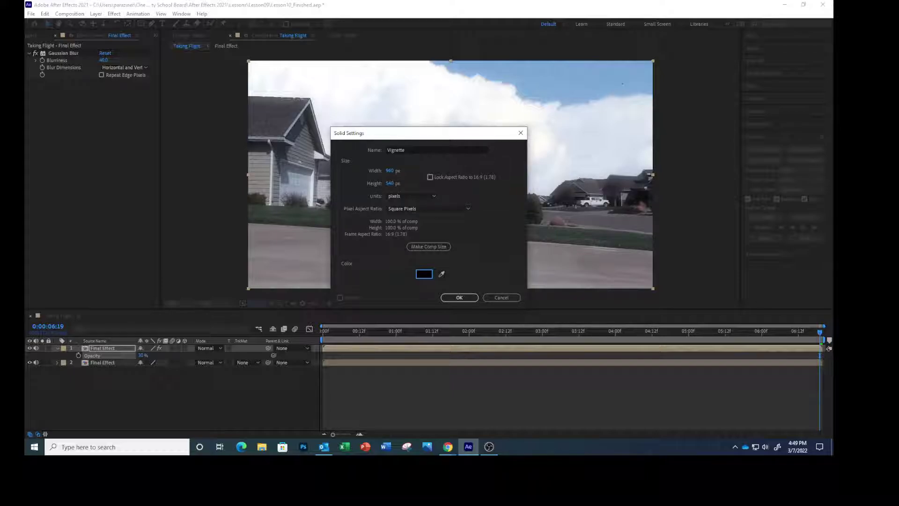
pyautogui.click(457, 297)
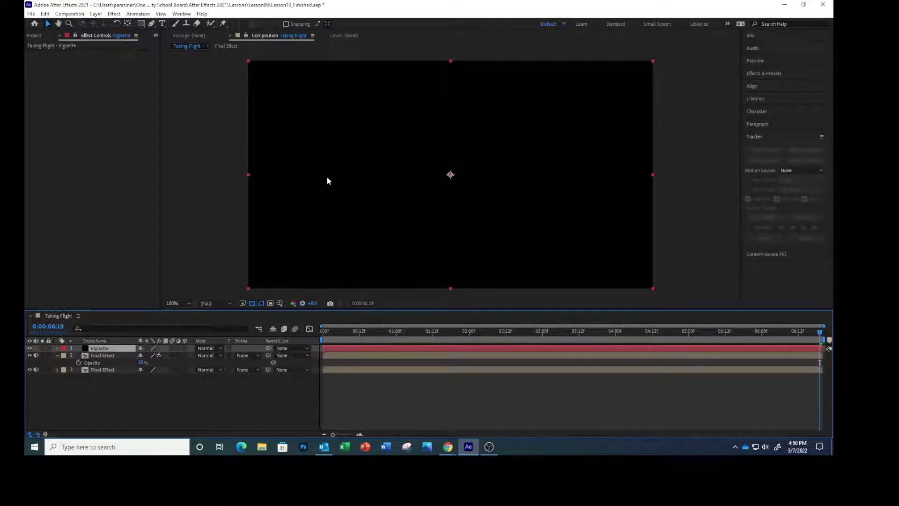
# Add an elliptical mask that fills the full frame to the Vignette layer, then return to the Selection tool.
pyautogui.click(142, 24)
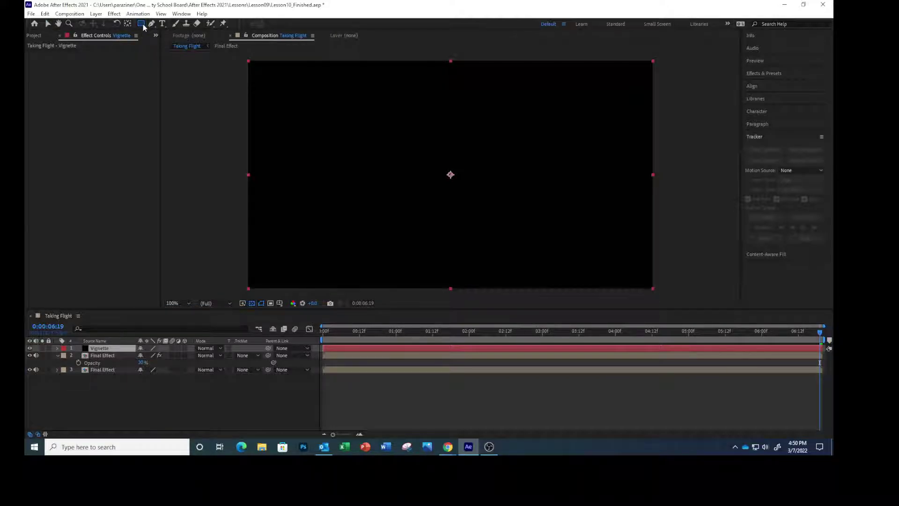
pyautogui.moveTo(143, 24); pyautogui.dragTo(161, 41)
pyautogui.doubleClick(141, 23)
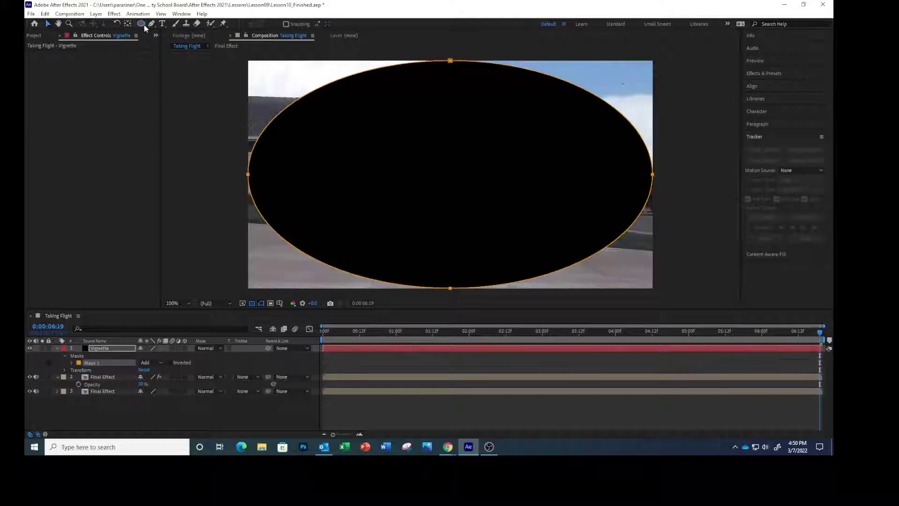
pyautogui.press('v')
# Reveal the mask properties of the Vignette layer and set the ellipse mask's mode to Subtract.
pyautogui.click(102, 348)
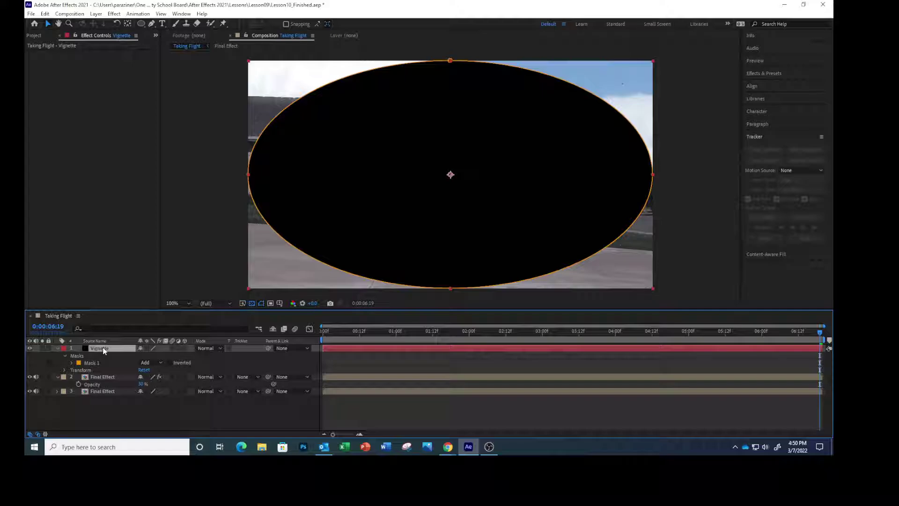
pyautogui.hotkey('ctrl', '`')
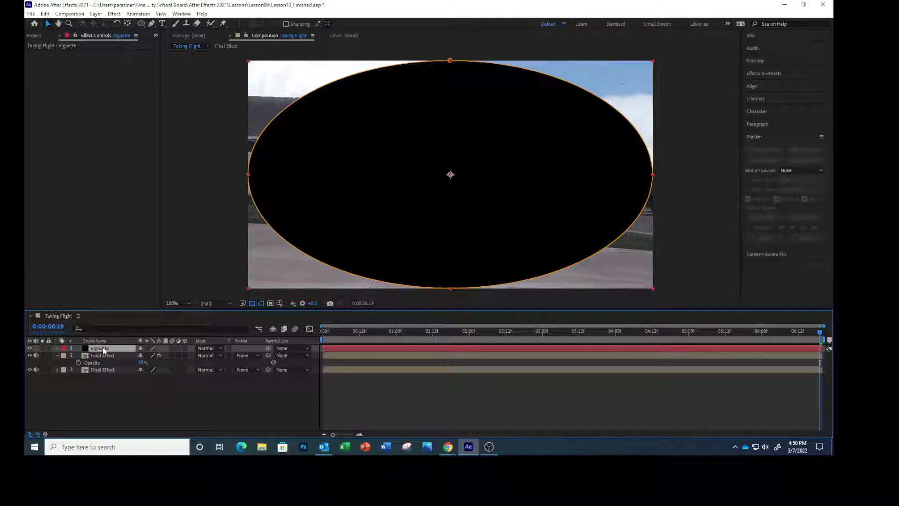
pyautogui.press('m')
pyautogui.press('m')
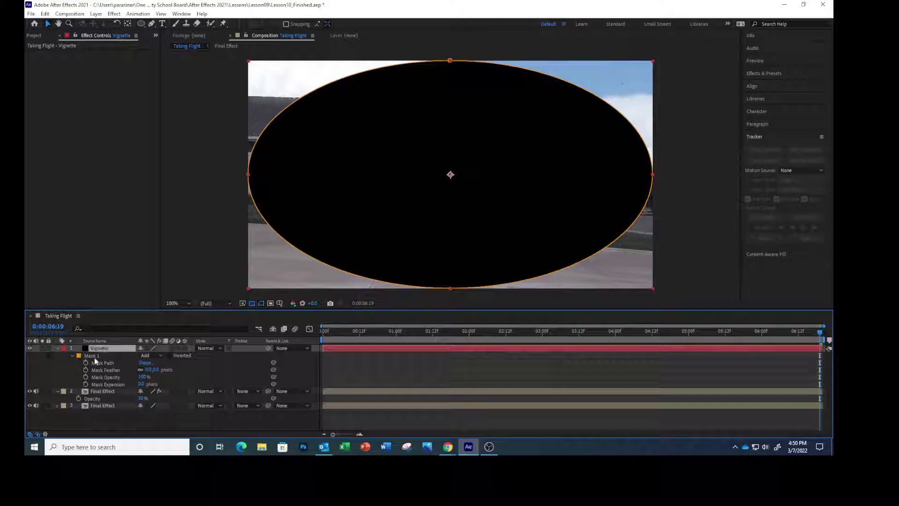
pyautogui.click(160, 356)
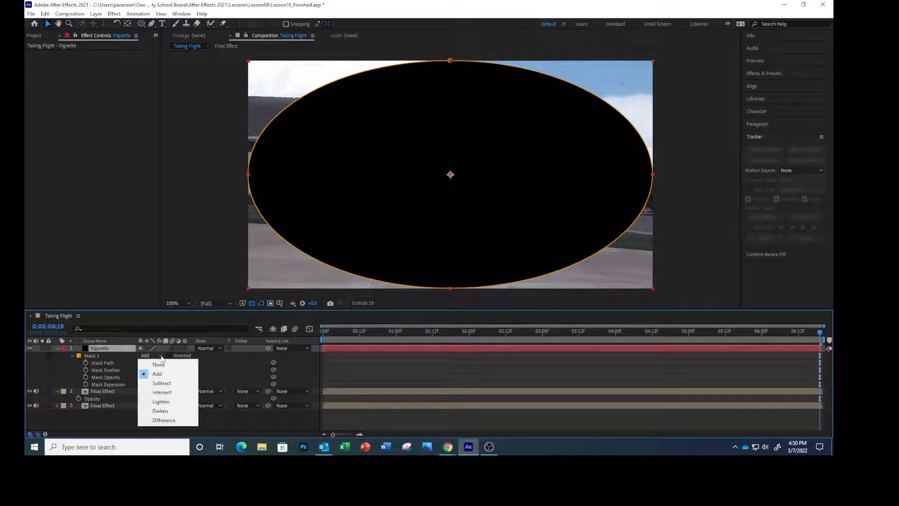
pyautogui.click(156, 383)
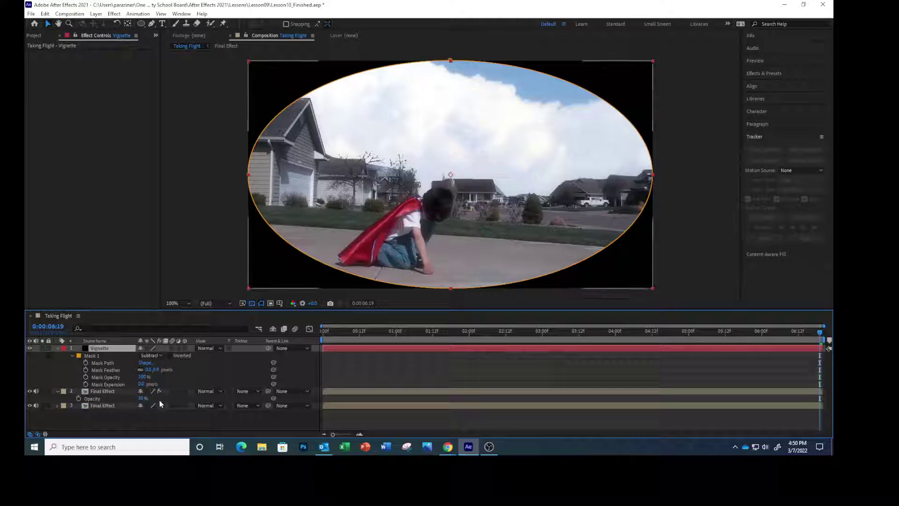
# Set the Mask Feather of the Vignette layer's ellipse mask to 300 pixels.
pyautogui.click(147, 370)
pyautogui.write('0')
pyautogui.press('Return')
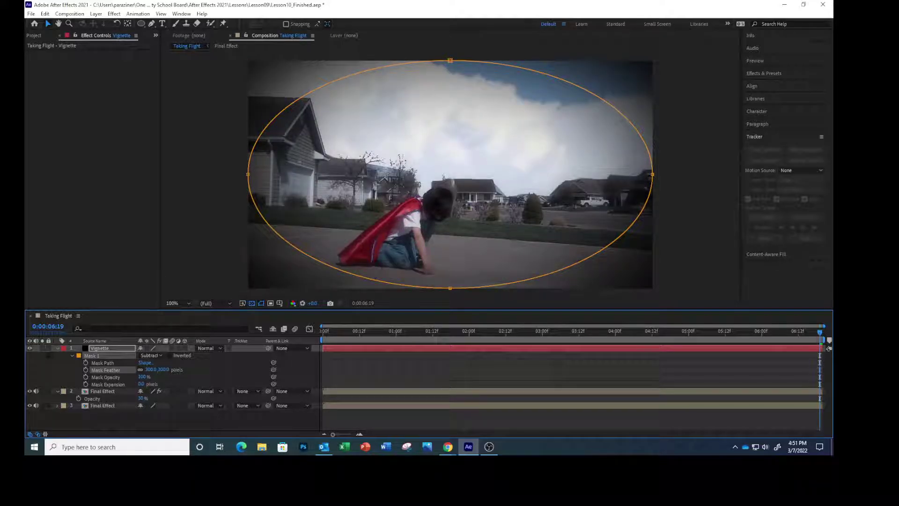
# Set the Vignette layer's opacity to 50% and collapse the properties of the top two layers.
pyautogui.press('t')
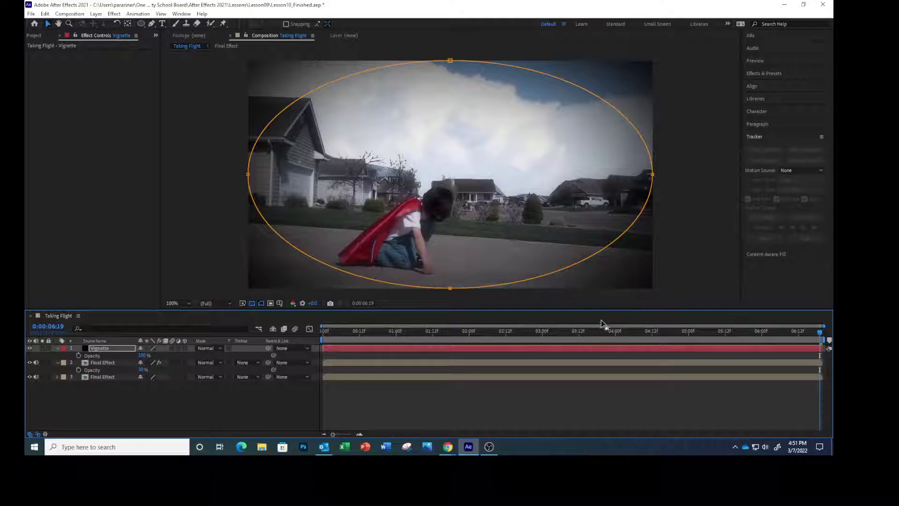
pyautogui.click(143, 355)
pyautogui.write('50')
pyautogui.press('Return')
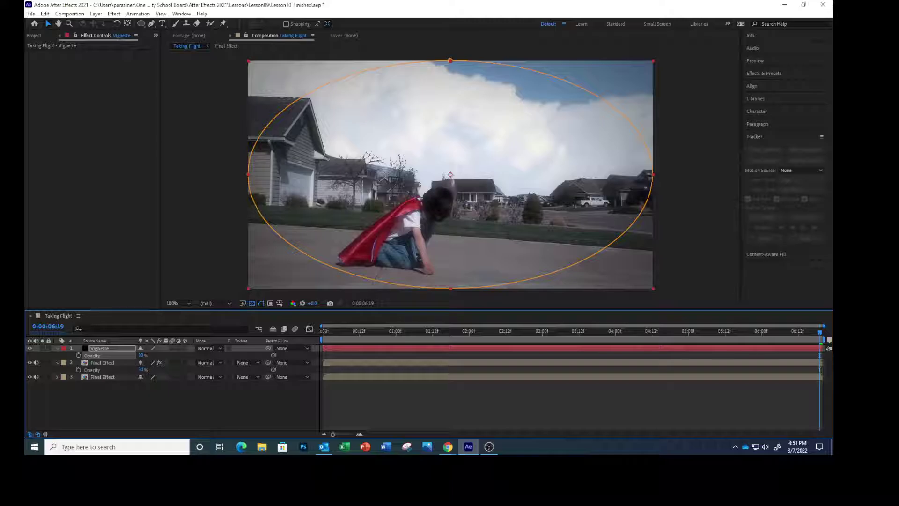
pyautogui.click(56, 348)
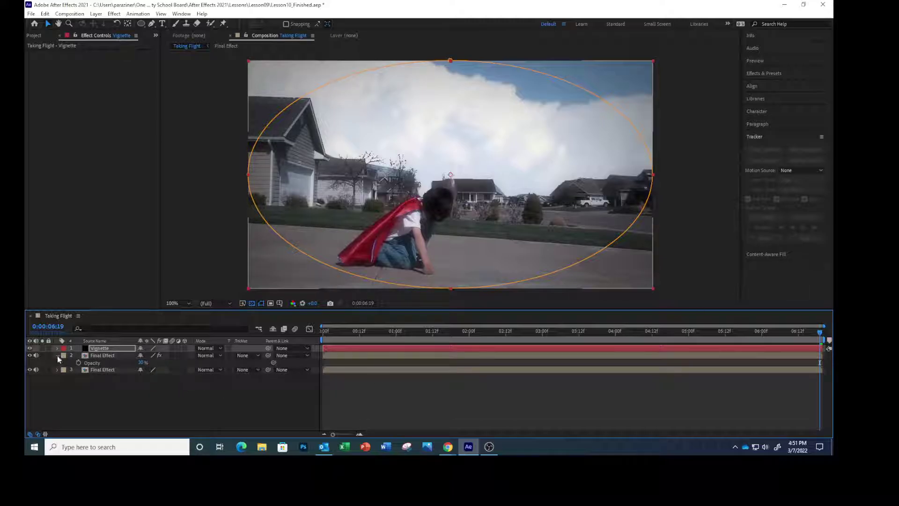
pyautogui.click(57, 356)
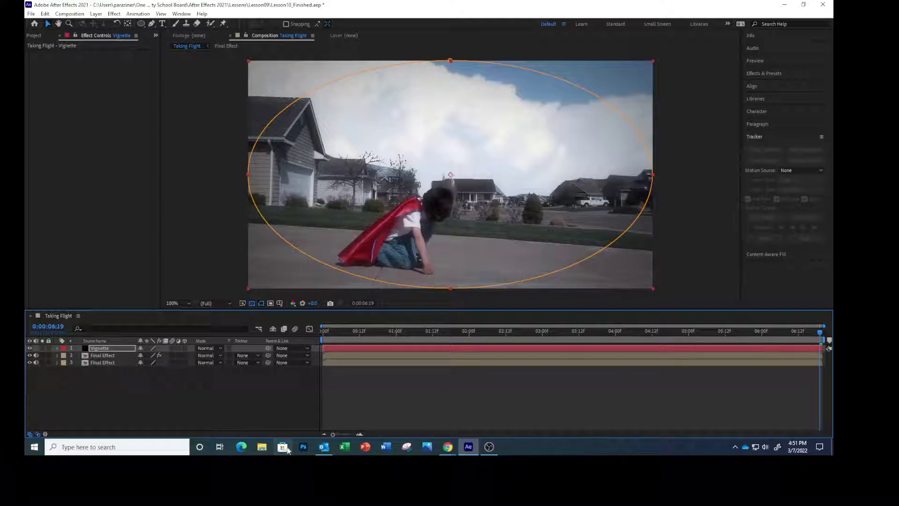
# Preview the Taking Flight composition and stop playback at 0:00:05:00.
pyautogui.press('space')
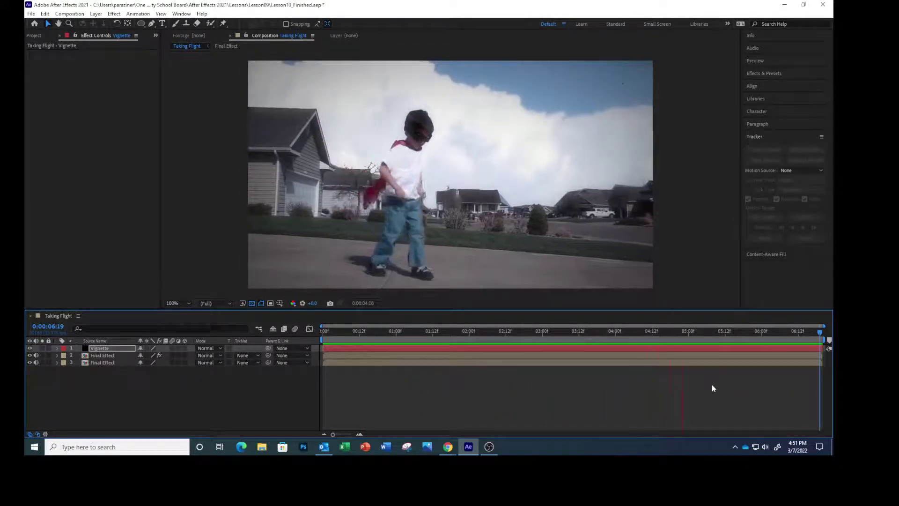
pyautogui.press('space')
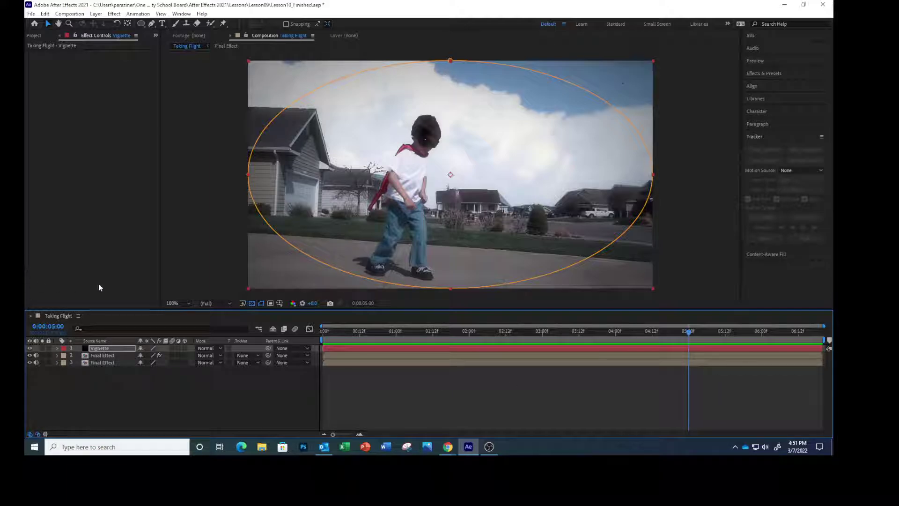
# Save the project under the name Lesson10_Finished Final Effect in the Lesson10 folder.
pyautogui.click(31, 14)
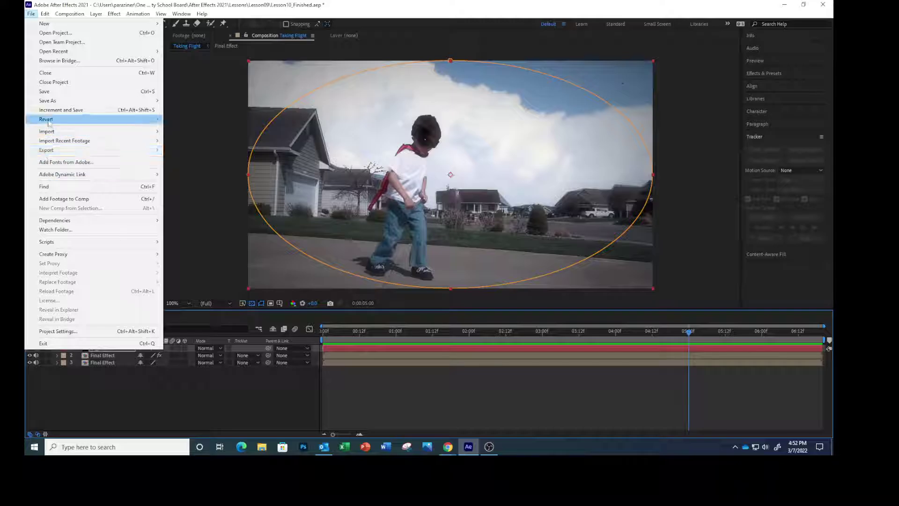
pyautogui.moveTo(50, 104)
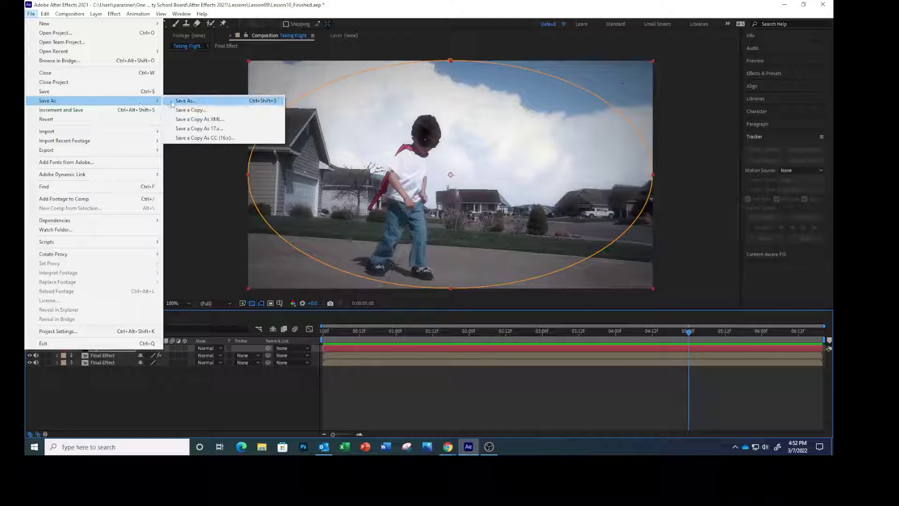
pyautogui.click(178, 101)
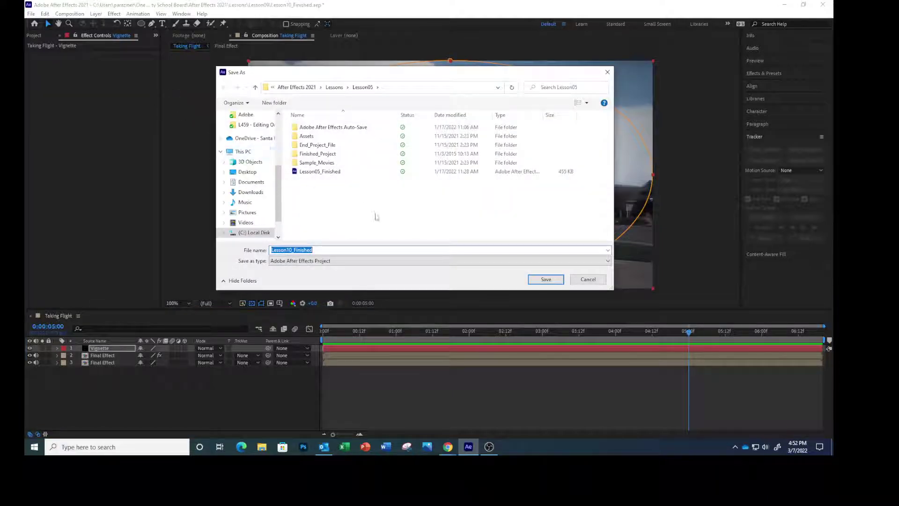
pyautogui.click(319, 247)
pyautogui.write('Fin')
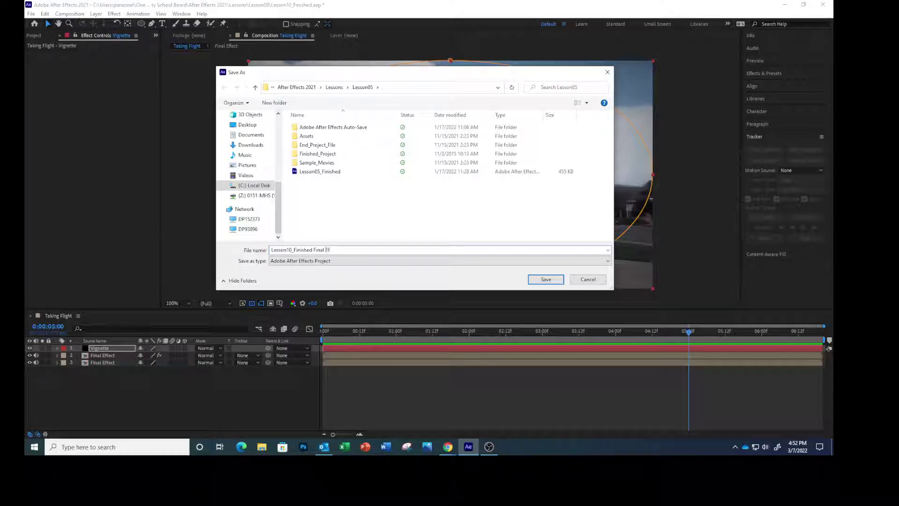
pyautogui.write('al Effect')
pyautogui.click(256, 88)
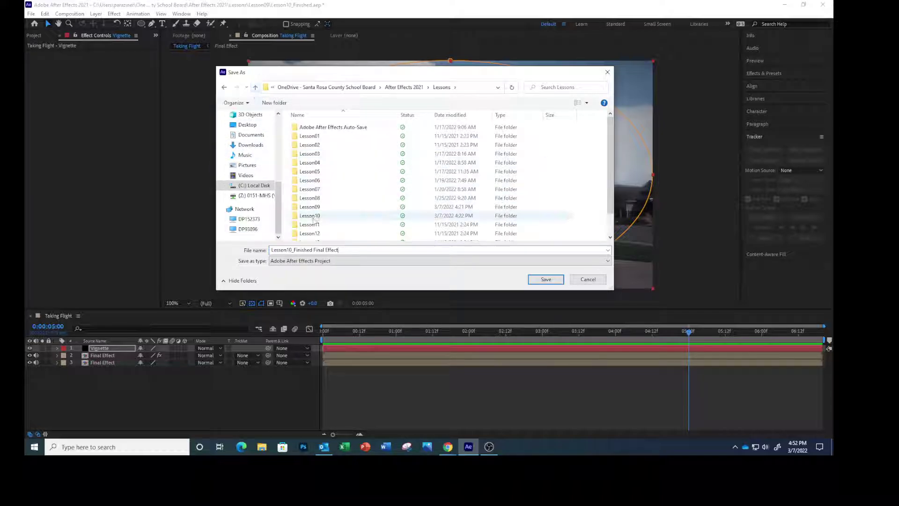
pyautogui.doubleClick(318, 216)
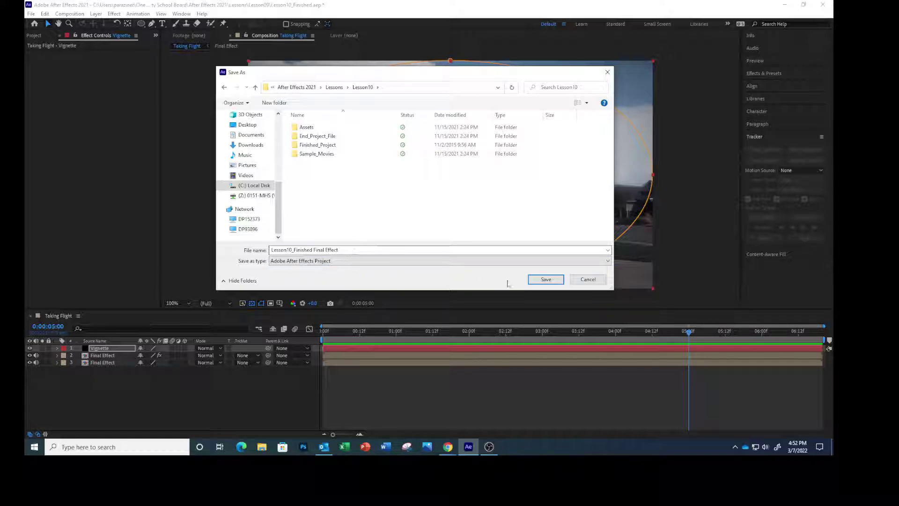
pyautogui.click(533, 281)
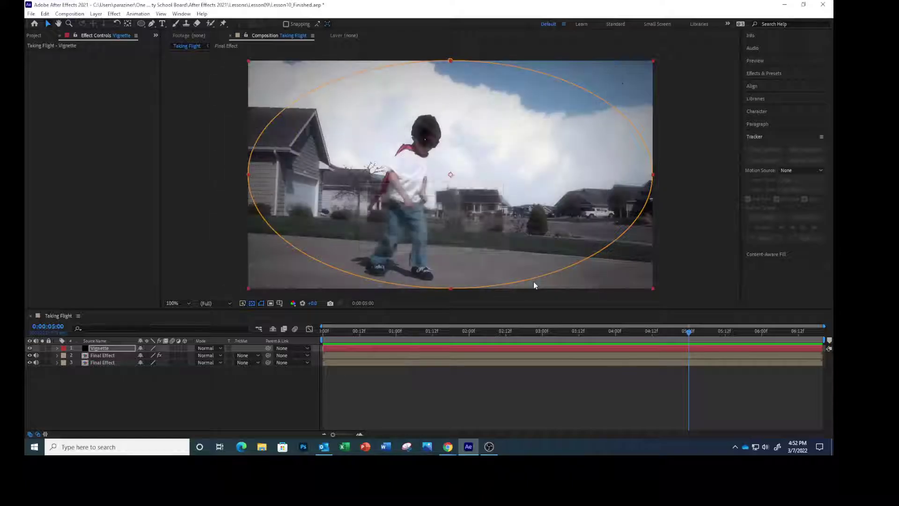